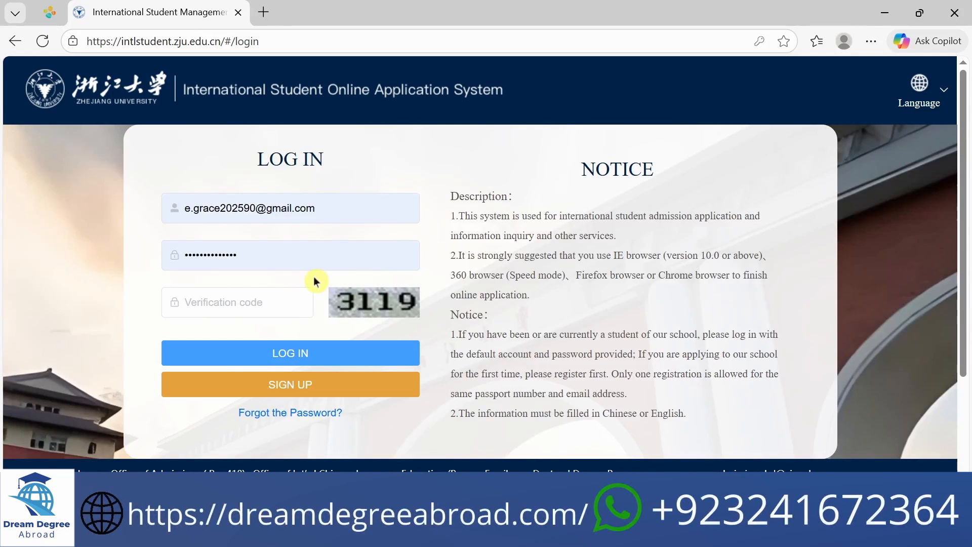
Try to log in with the prefilled account by entering the verification code shown in the image
{"action": "key", "text": "alt+f"}
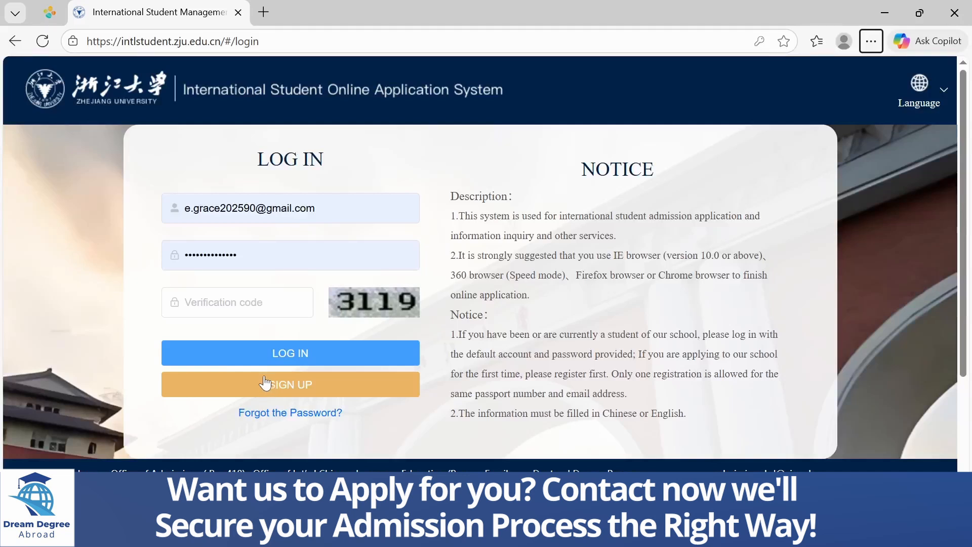
{"action": "left_click", "coordinate": [237, 303]}
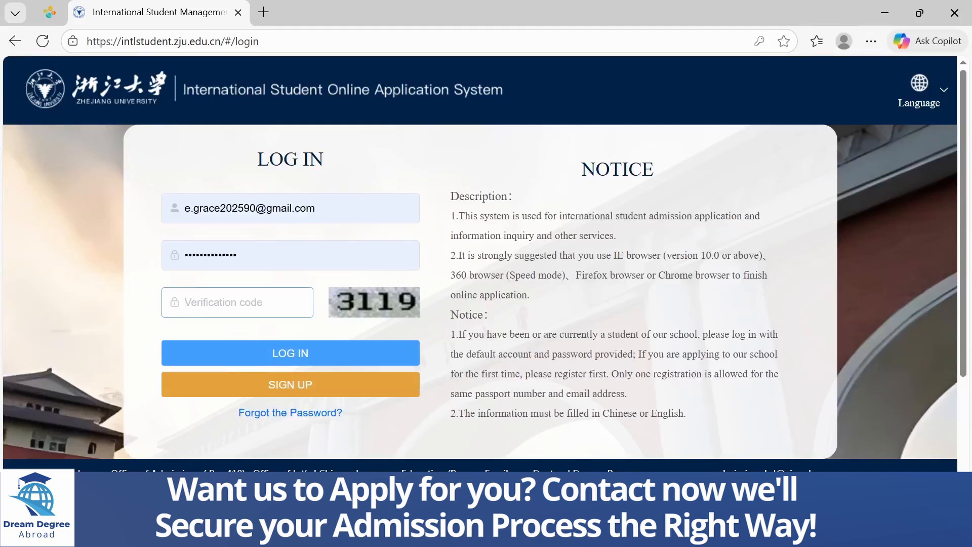
{"action": "type", "text": "3119"}
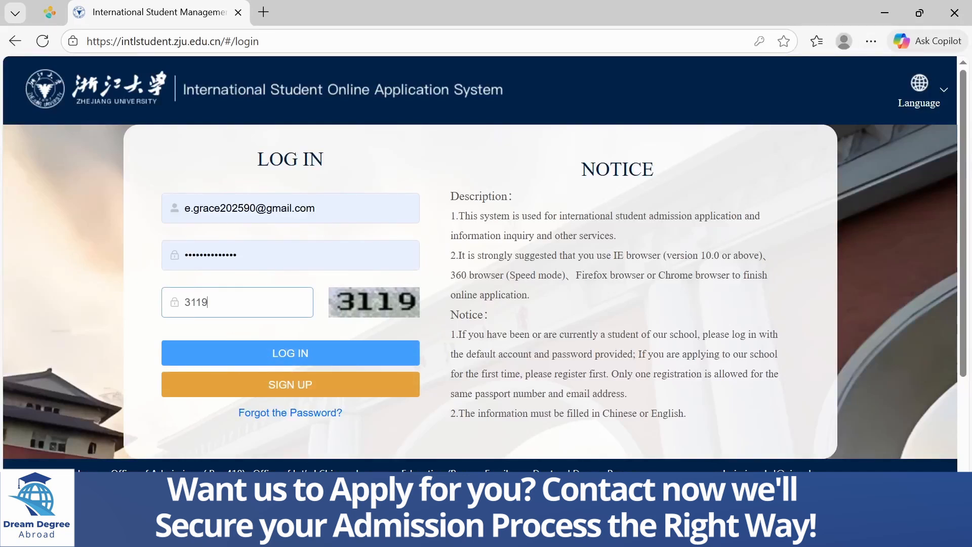
{"action": "left_click", "coordinate": [249, 357]}
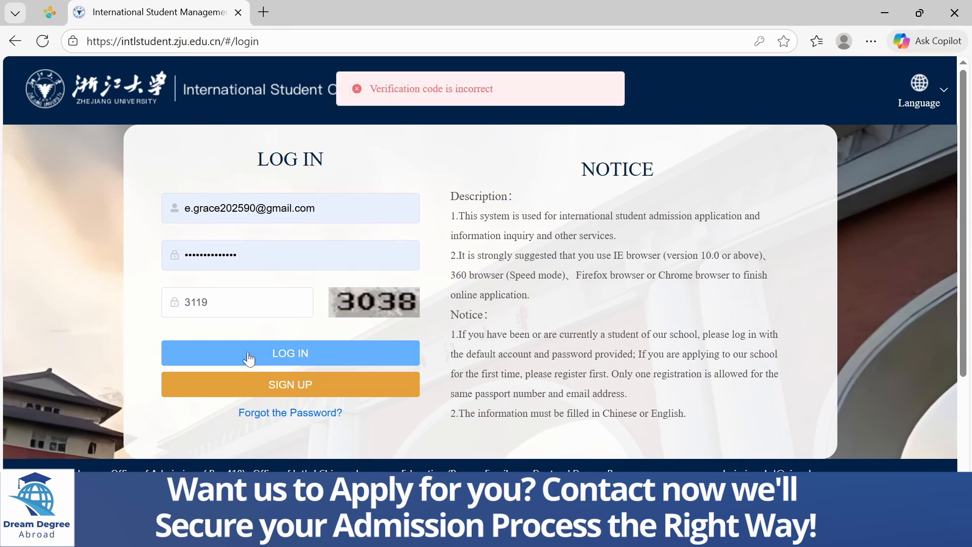
Replace the verification code with the one in the refreshed image and log in
{"action": "left_click", "coordinate": [237, 302]}
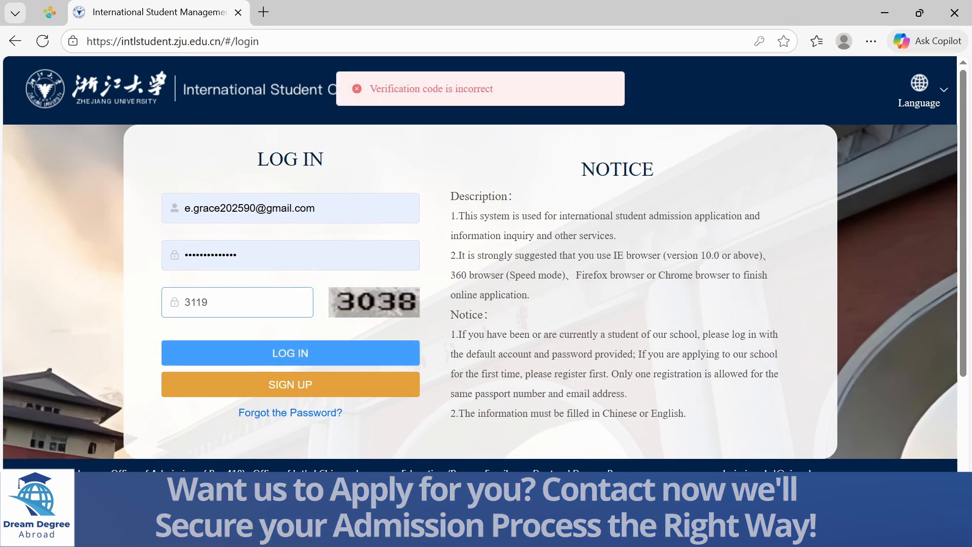
{"action": "key", "text": "BackSpace"}
{"action": "key", "text": "BackSpace"}
{"action": "key", "text": "BackSpace"}
{"action": "key", "text": "BackSpace"}
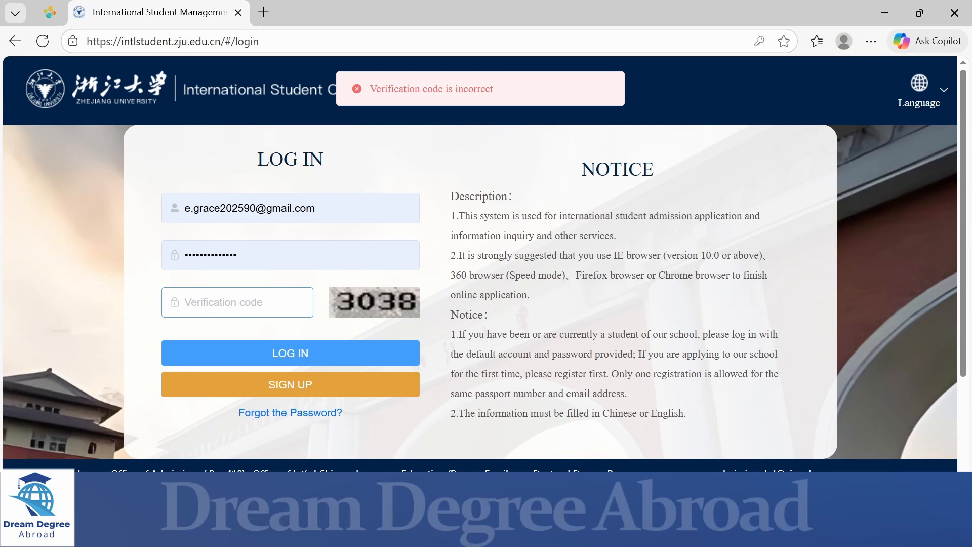
{"action": "type", "text": "3038"}
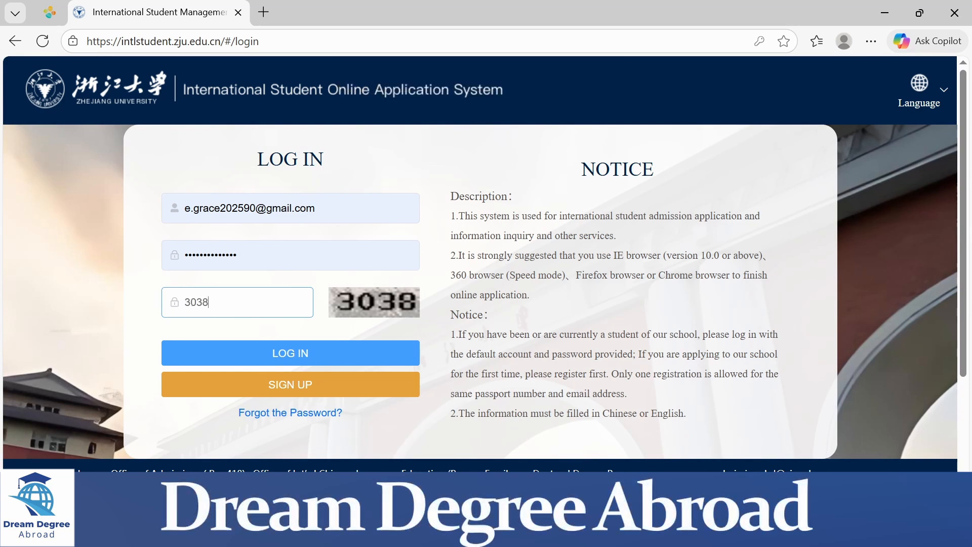
{"action": "left_click", "coordinate": [264, 344]}
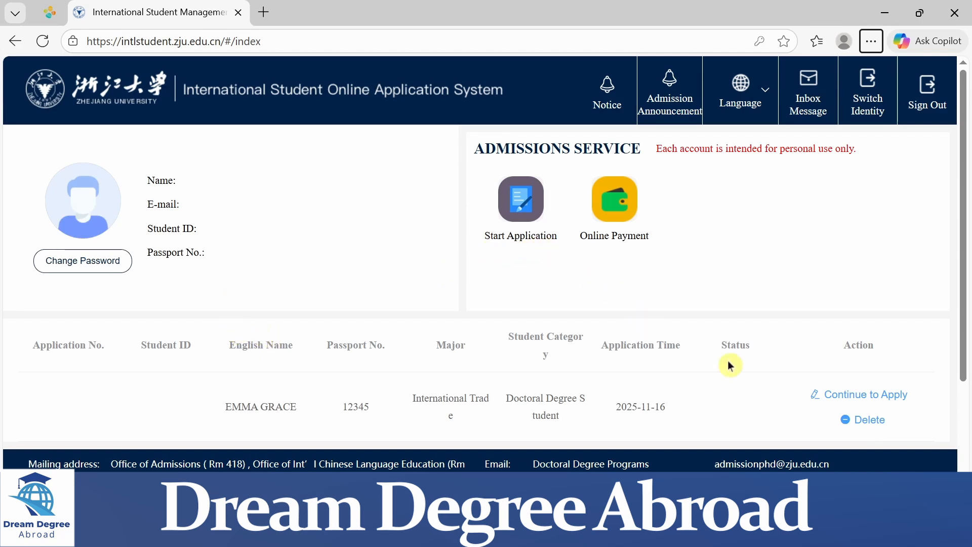
Continue the saved application and proceed from Program Type to major selection, keeping Doctoral Degree Student
{"action": "left_click", "coordinate": [830, 395]}
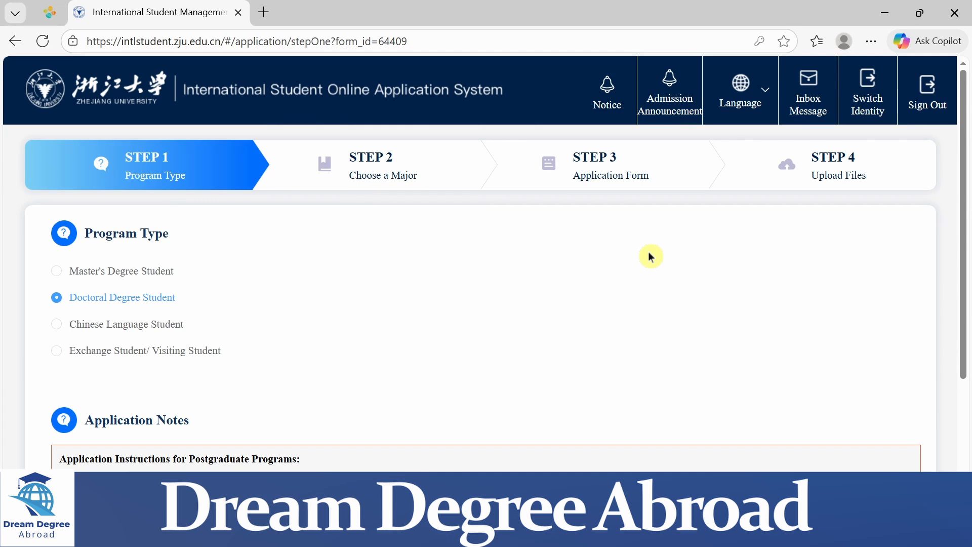
{"action": "scroll", "coordinate": [650, 257], "scroll_direction": "down", "scroll_amount": 3}
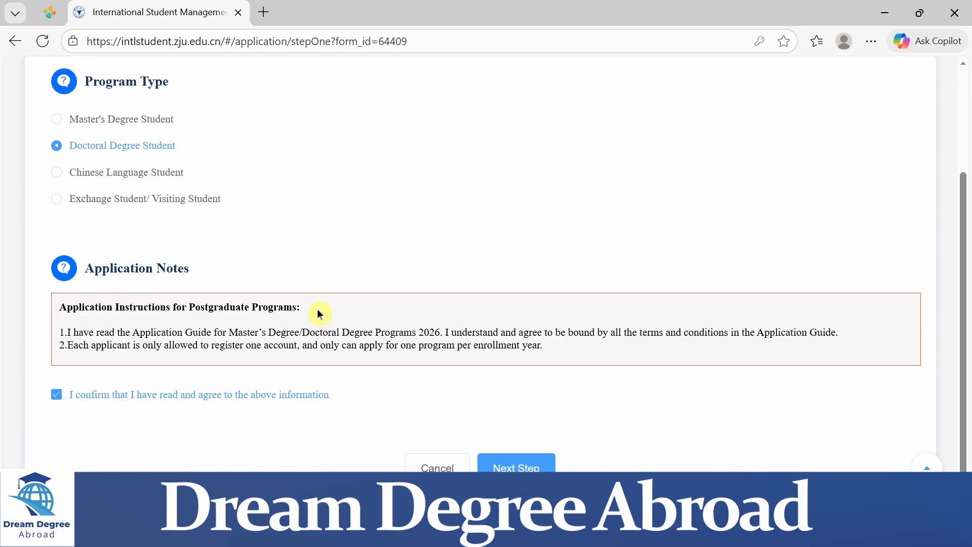
{"action": "left_click", "coordinate": [508, 466]}
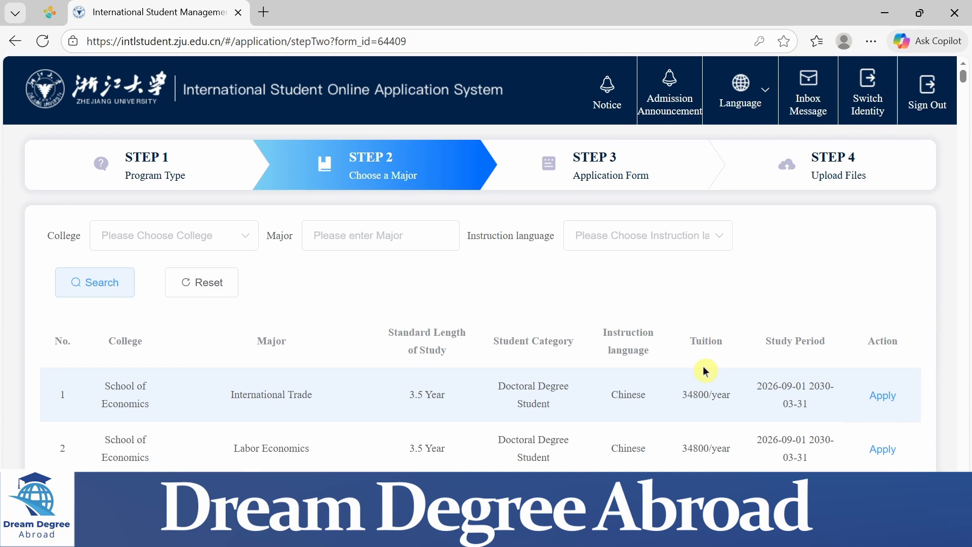
Look over the list of doctoral majors and apply for International Trade in the School of Economics
{"action": "scroll", "coordinate": [705, 372], "scroll_direction": "down", "scroll_amount": 3}
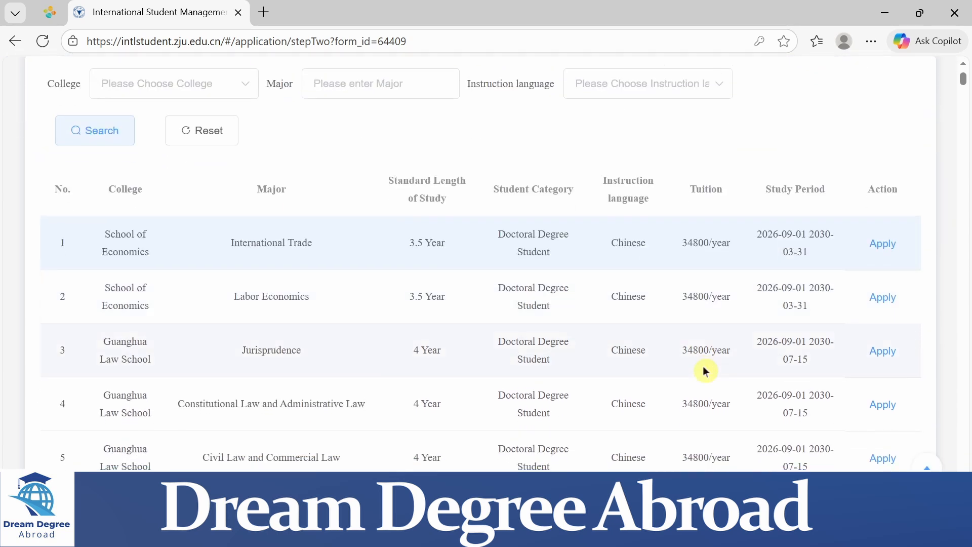
{"action": "scroll", "coordinate": [705, 371], "scroll_direction": "up", "scroll_amount": 1}
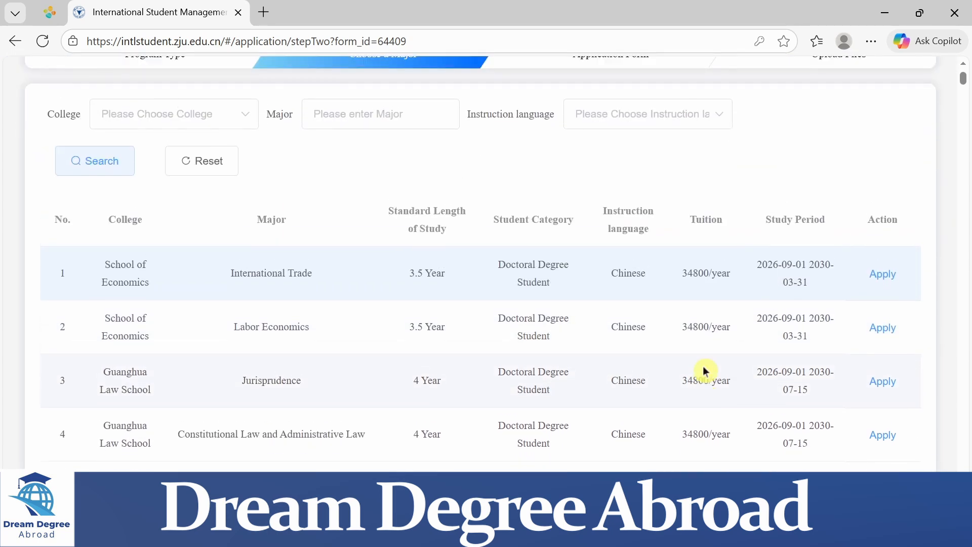
{"action": "scroll", "coordinate": [705, 371], "scroll_direction": "up", "scroll_amount": 1}
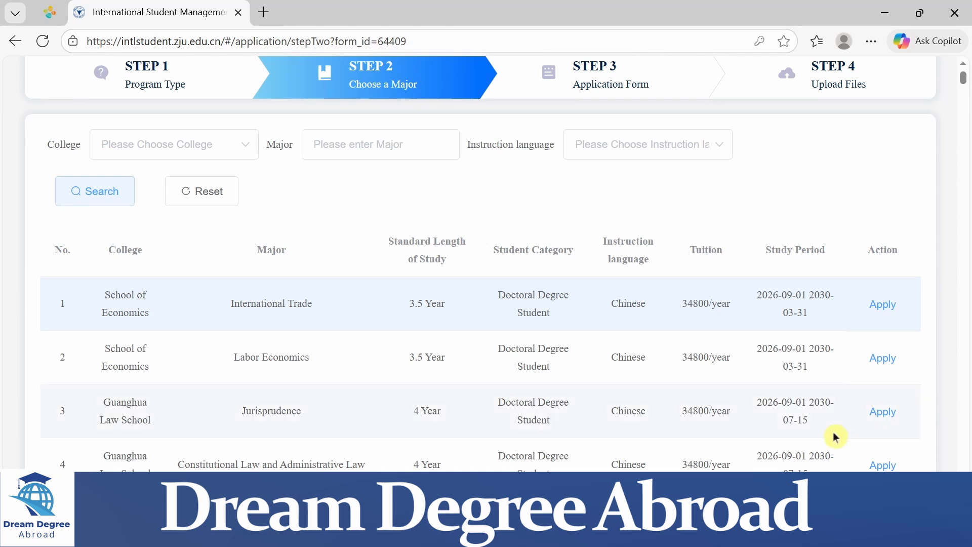
{"action": "left_click", "coordinate": [884, 306]}
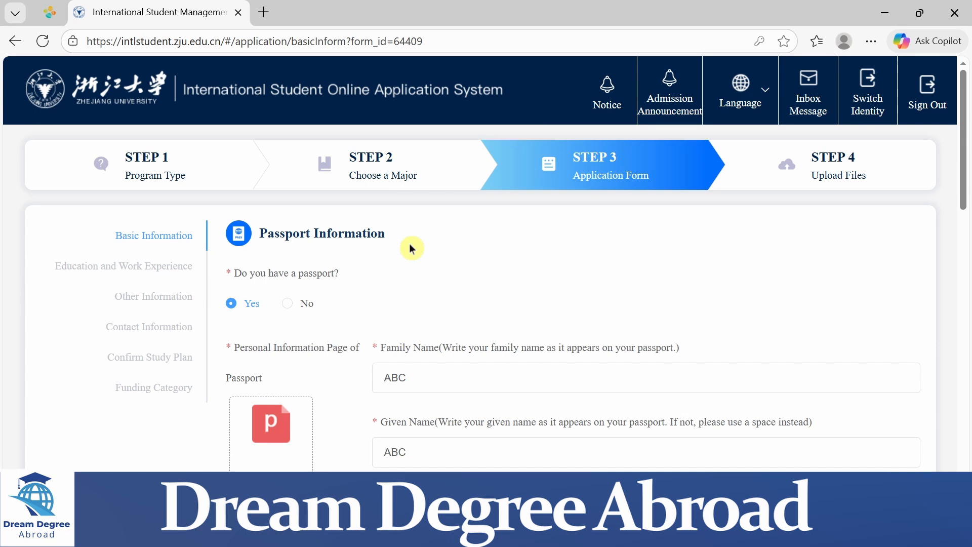
Review the passport and personal information on the Basic Information page, and continue to Education and Work Experience
{"action": "key", "text": "alt"}
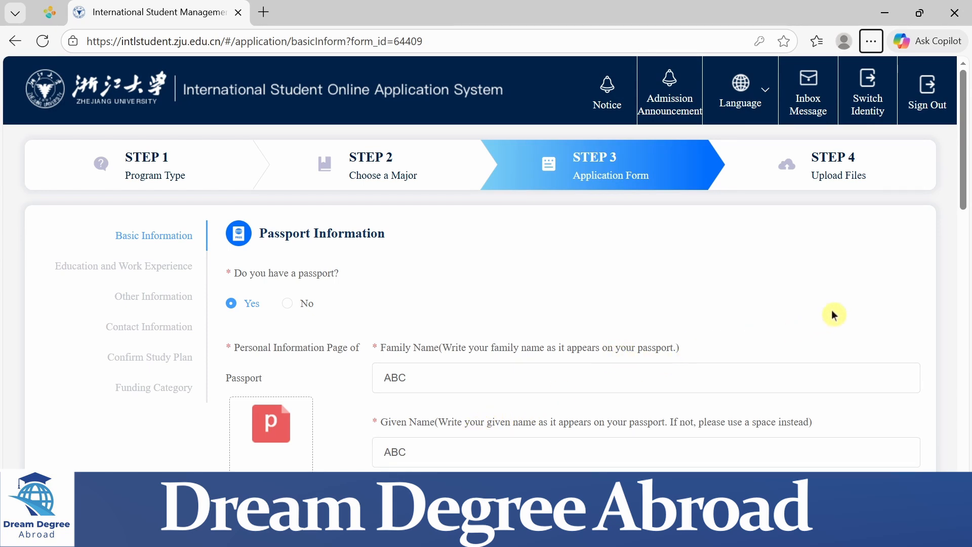
{"action": "key", "text": "Down"}
{"action": "left_click", "coordinate": [920, 310]}
{"action": "scroll", "coordinate": [920, 310], "scroll_direction": "down", "scroll_amount": 3}
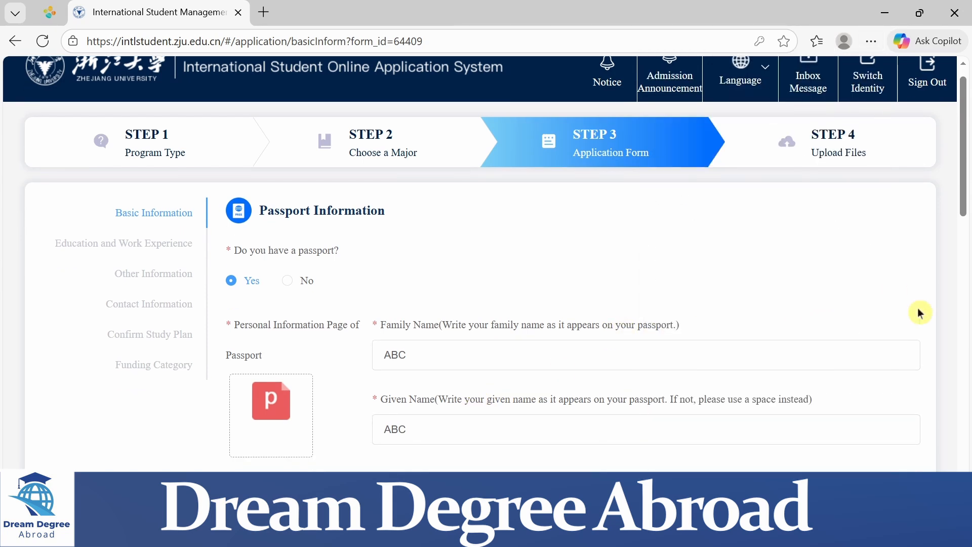
{"action": "scroll", "coordinate": [920, 310], "scroll_direction": "down", "scroll_amount": 1}
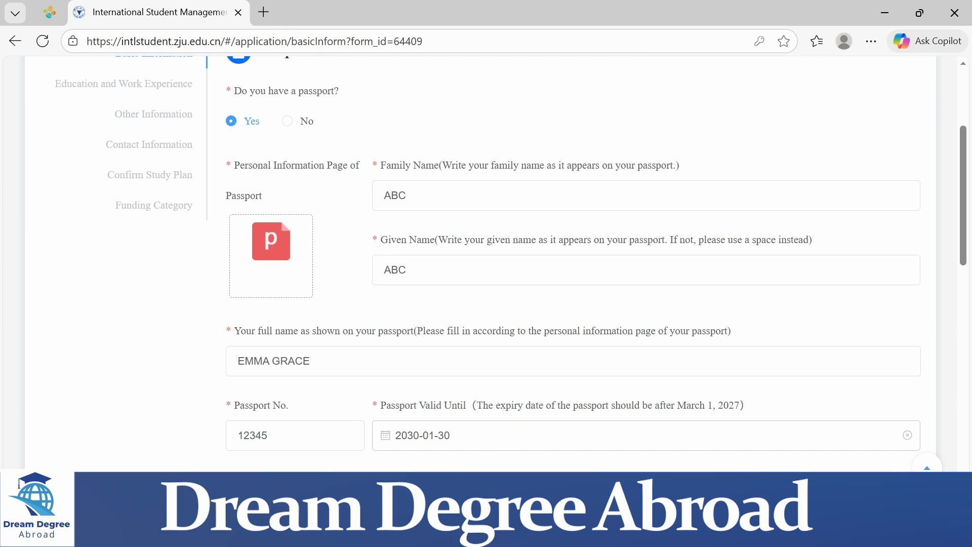
{"action": "left_click_drag", "start_coordinate": [964, 249], "coordinate": [964, 356]}
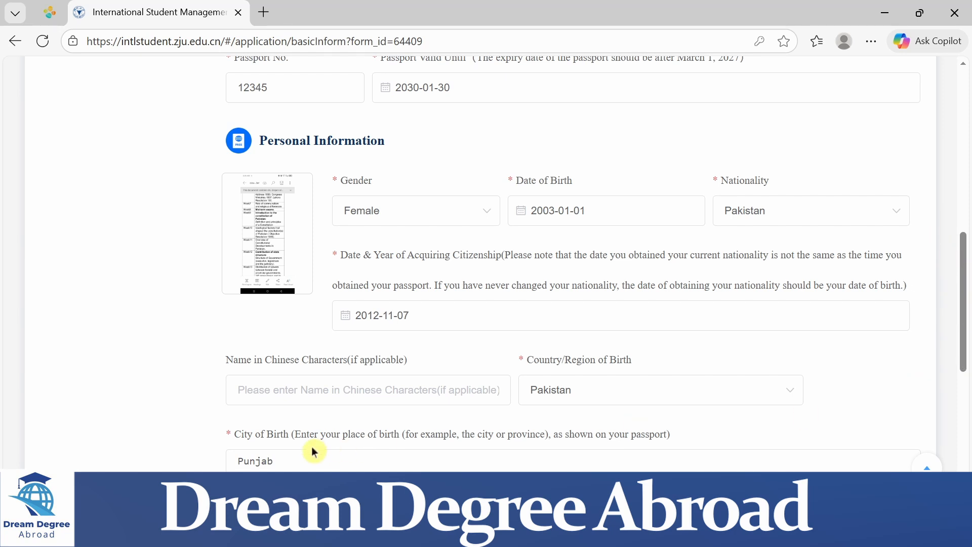
{"action": "left_click_drag", "start_coordinate": [964, 310], "coordinate": [965, 432]}
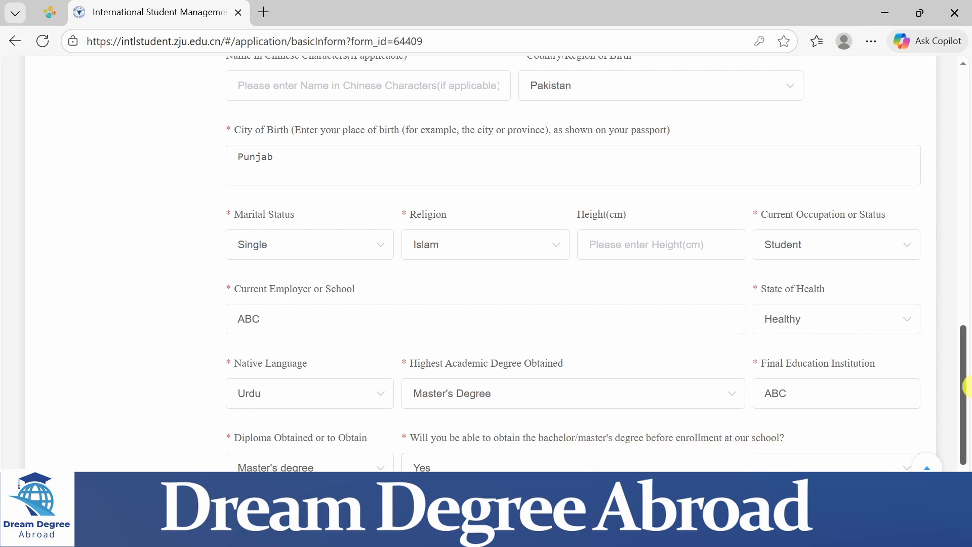
{"action": "left_click_drag", "start_coordinate": [964, 389], "coordinate": [962, 469]}
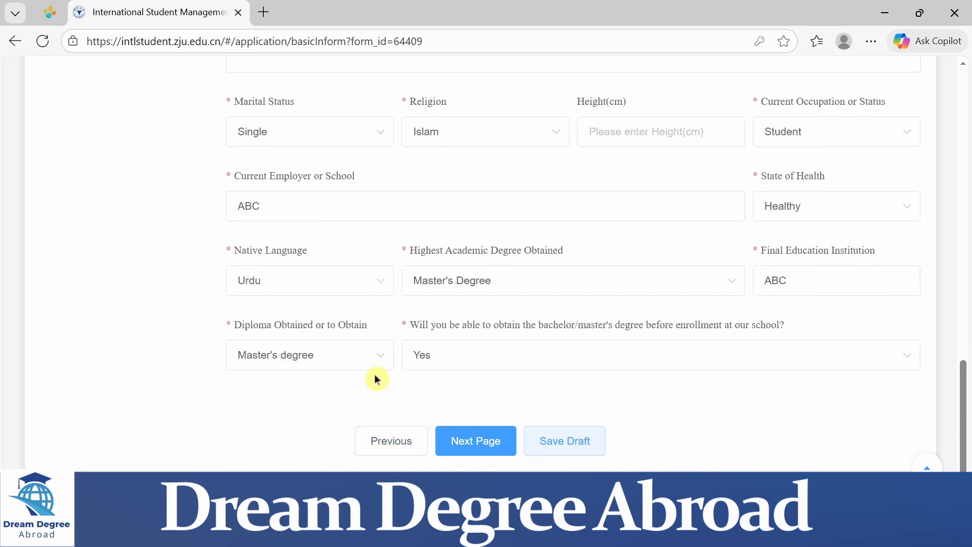
{"action": "left_click", "coordinate": [476, 448]}
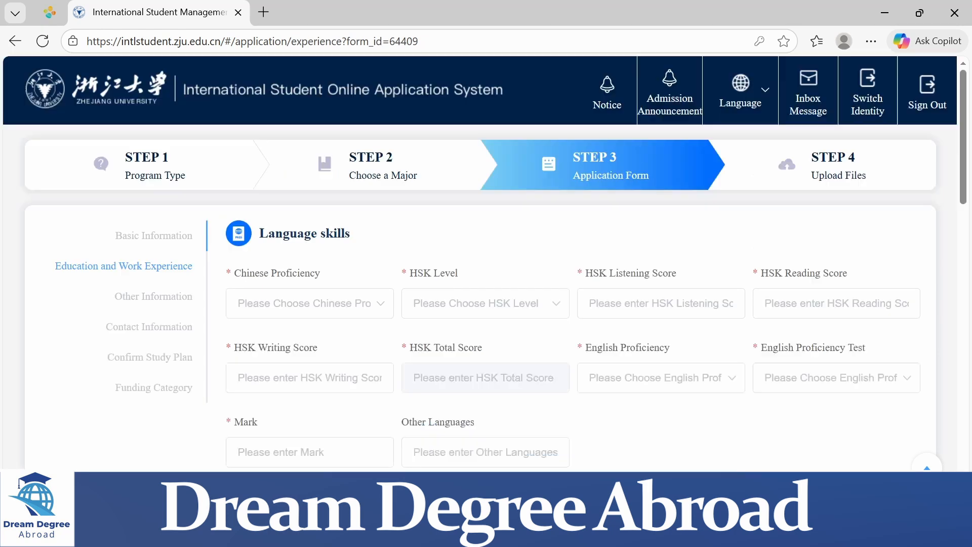
Set the Chinese Proficiency to Good and the English Proficiency Test to IELTS in the language skills
{"action": "key", "text": "alt"}
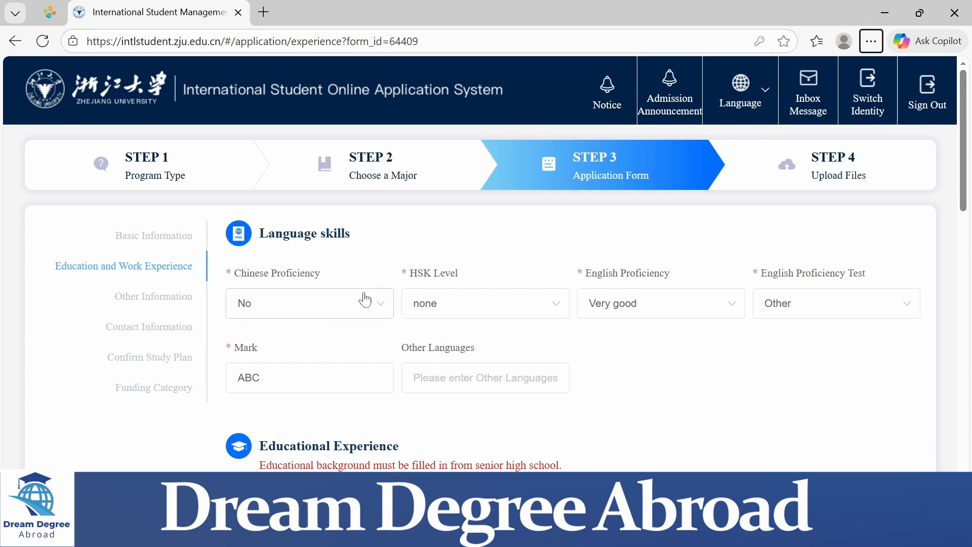
{"action": "left_click", "coordinate": [380, 291]}
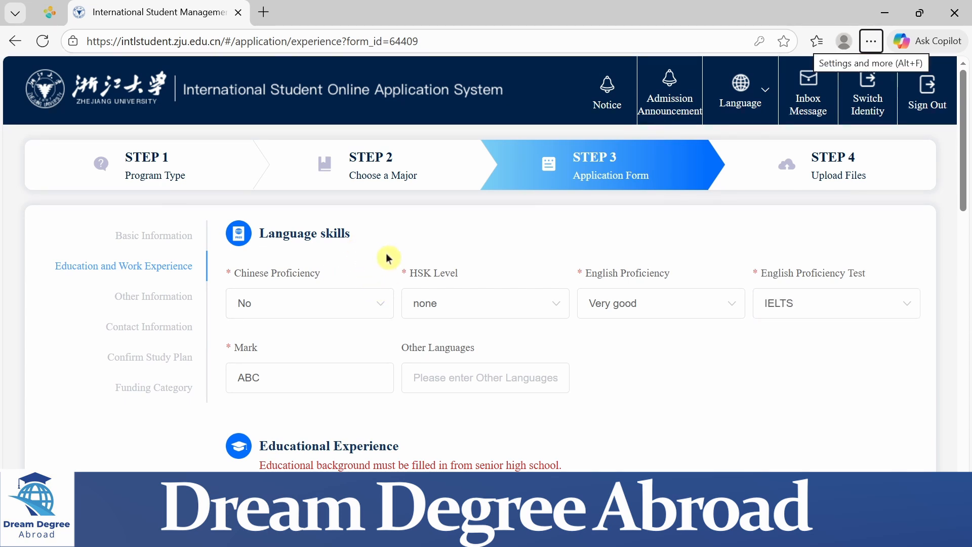
{"action": "left_click", "coordinate": [380, 304]}
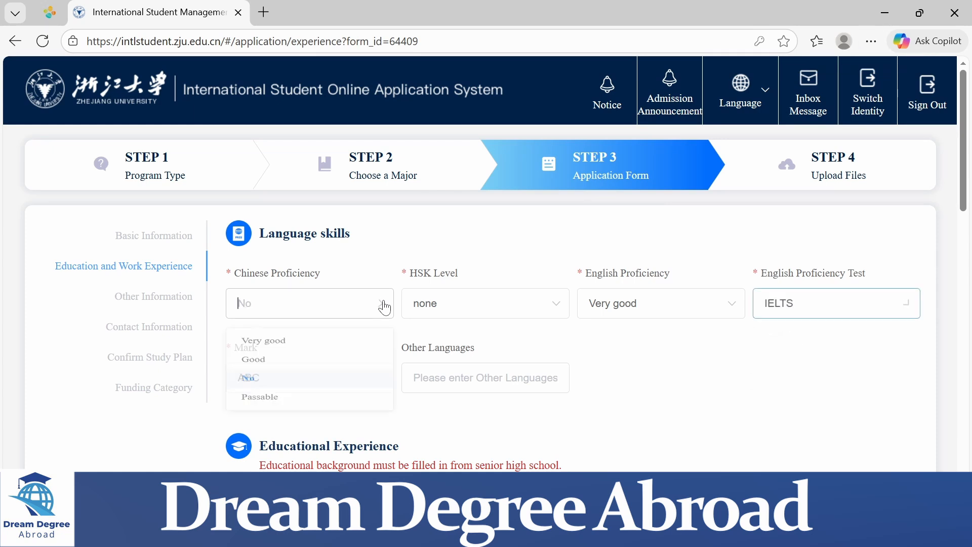
{"action": "left_click", "coordinate": [333, 373]}
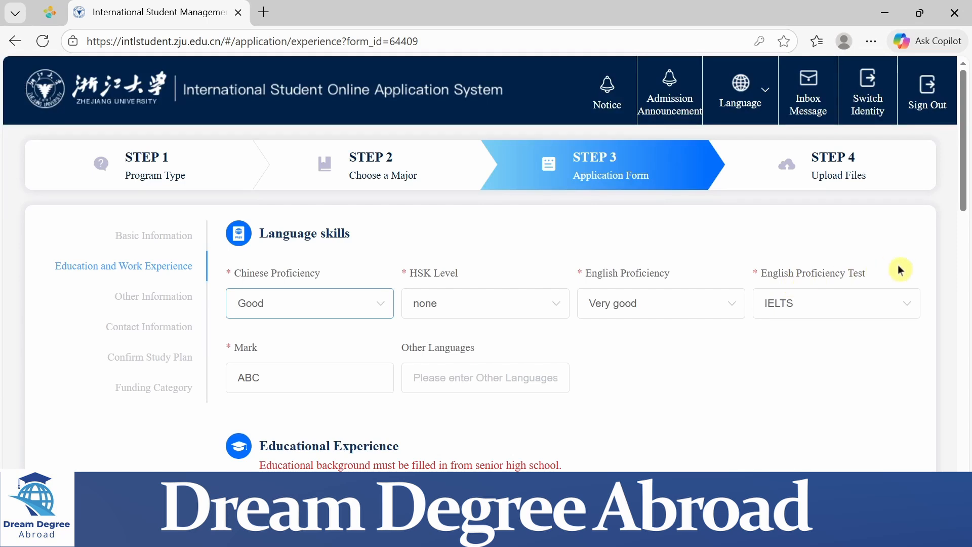
{"action": "left_click", "coordinate": [914, 315]}
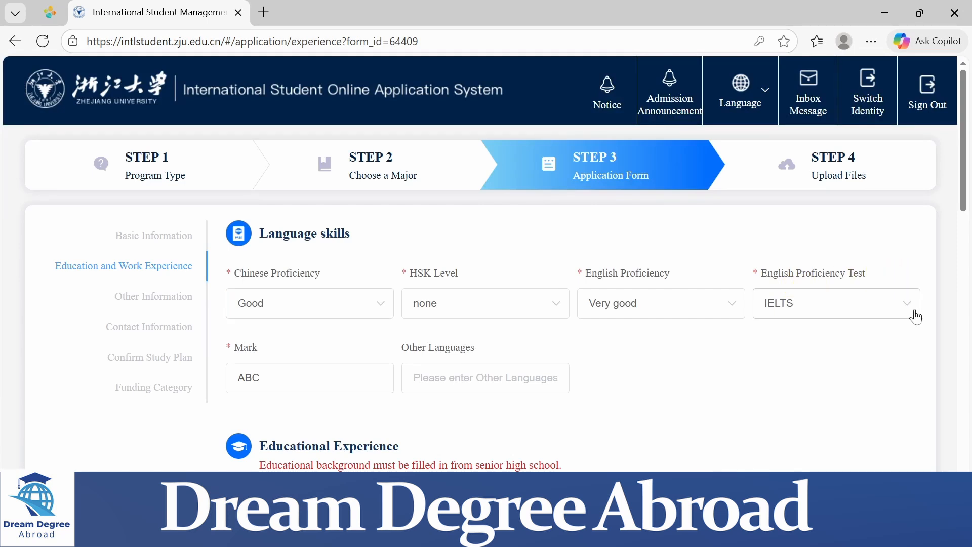
{"action": "left_click", "coordinate": [685, 378]}
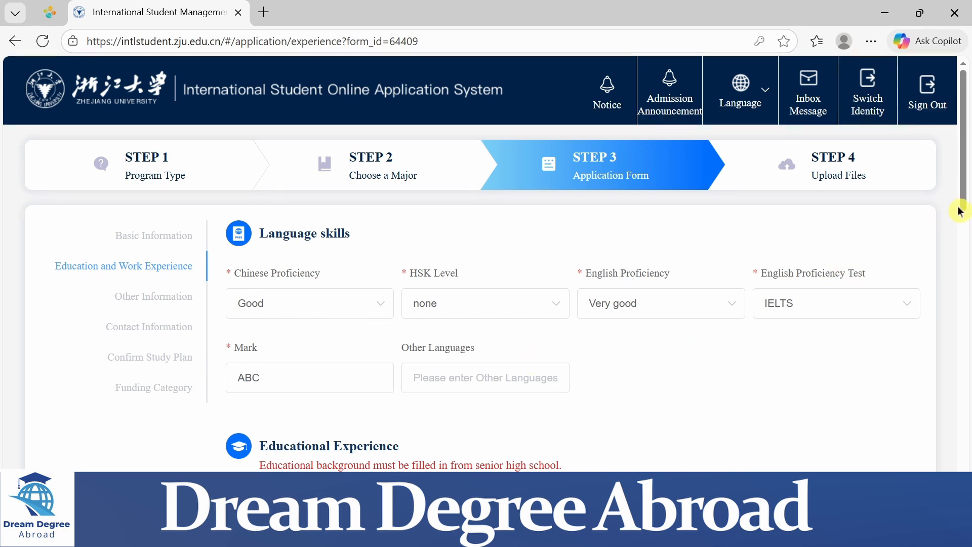
Review the educational experience, answer Yes to having work experience, and look at the employment fields
{"action": "left_click_drag", "start_coordinate": [964, 212], "coordinate": [964, 307]}
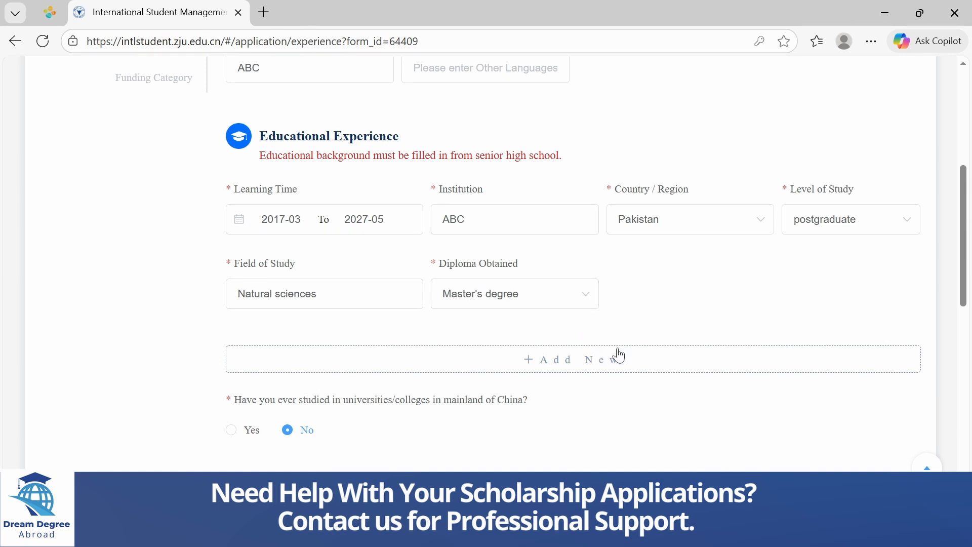
{"action": "left_click", "coordinate": [675, 342]}
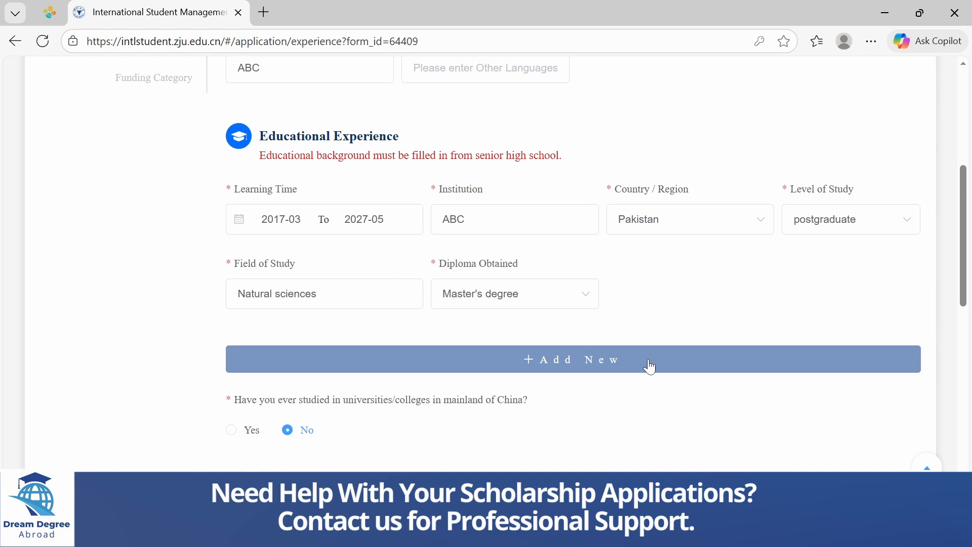
{"action": "left_click_drag", "start_coordinate": [963, 267], "coordinate": [958, 334]}
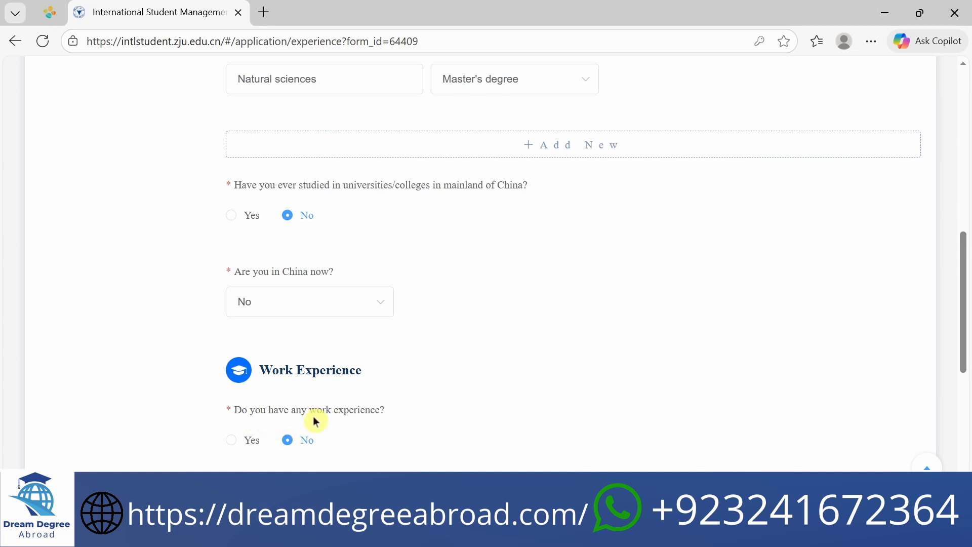
{"action": "left_click", "coordinate": [242, 446]}
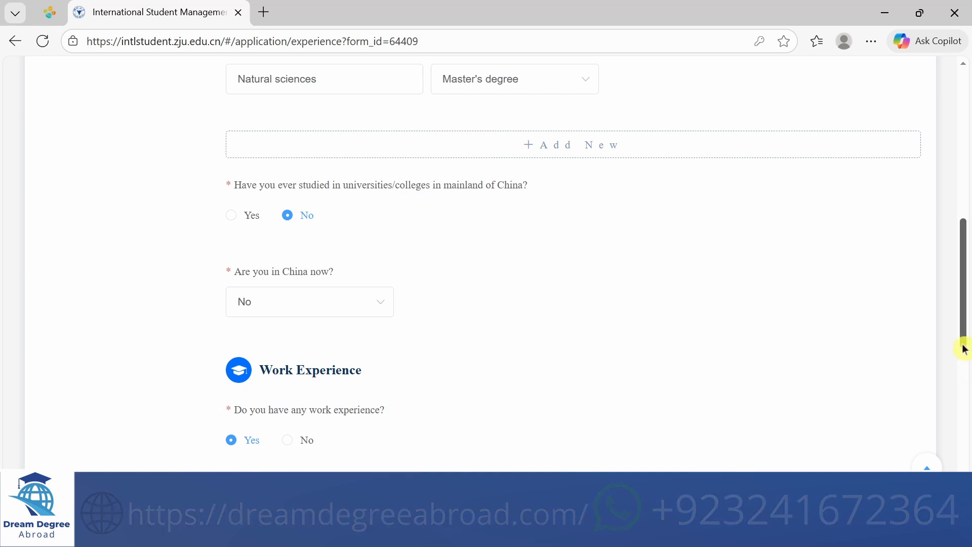
{"action": "scroll", "coordinate": [965, 365], "scroll_direction": "down", "scroll_amount": 1}
{"action": "scroll", "coordinate": [965, 367], "scroll_direction": "down", "scroll_amount": 5}
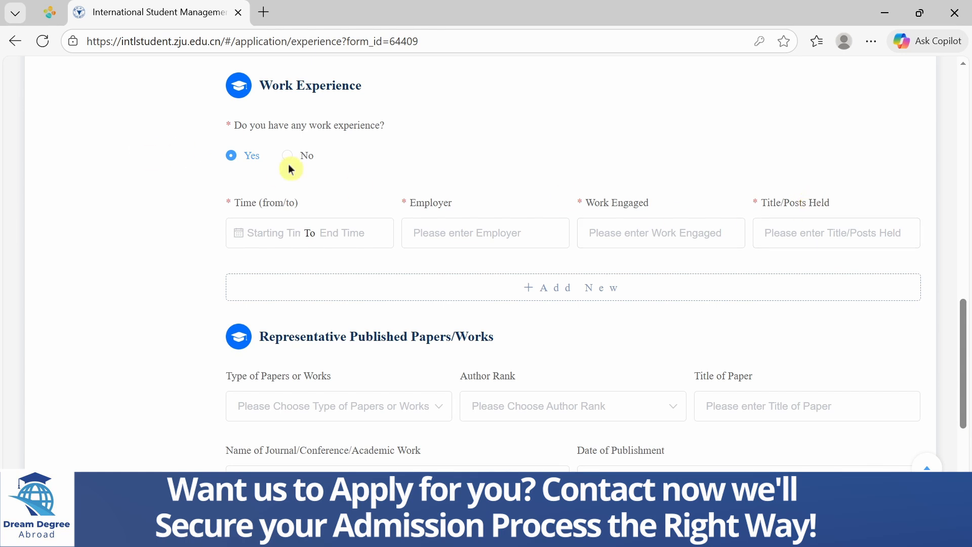
Answer No to having work experience and continue past the published papers section to Other Information
{"action": "left_click", "coordinate": [303, 161]}
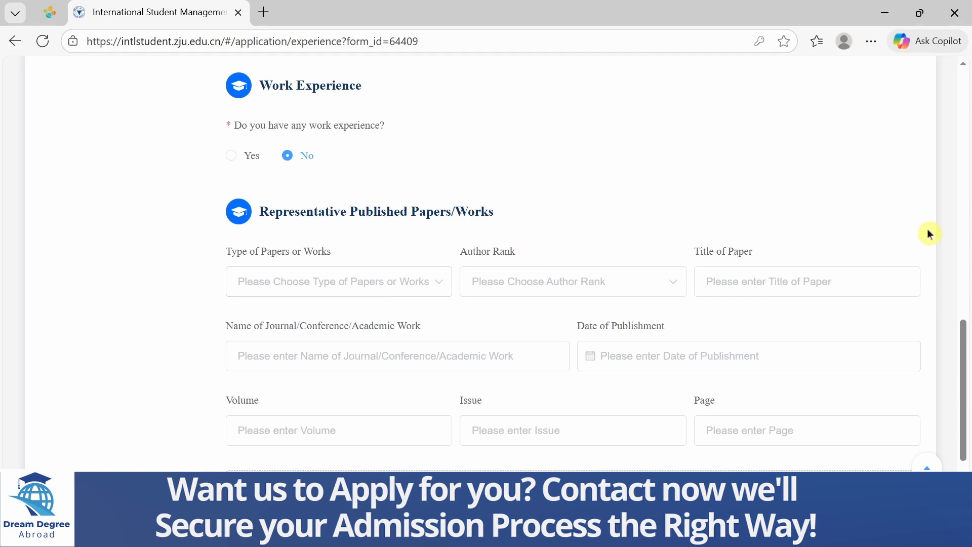
{"action": "left_click_drag", "start_coordinate": [965, 338], "coordinate": [966, 379]}
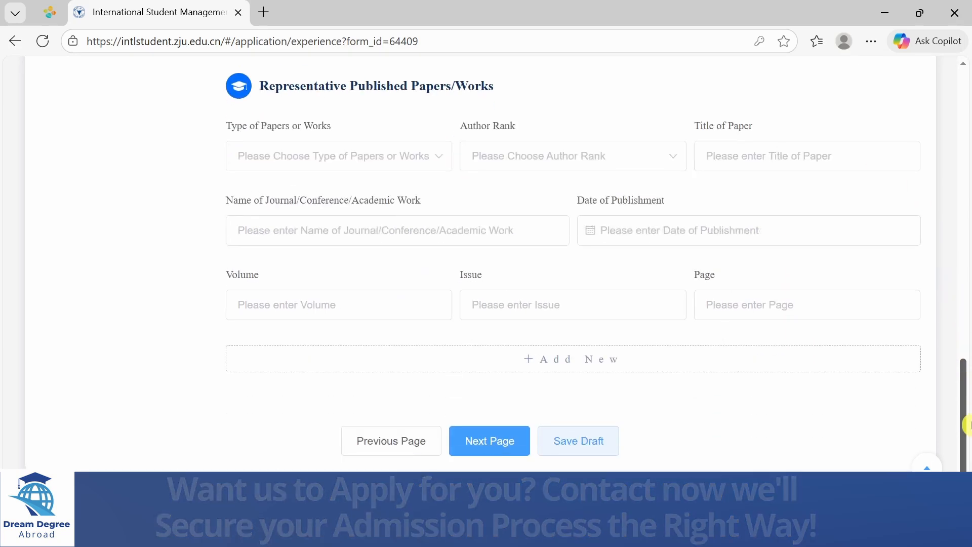
{"action": "left_click", "coordinate": [496, 444]}
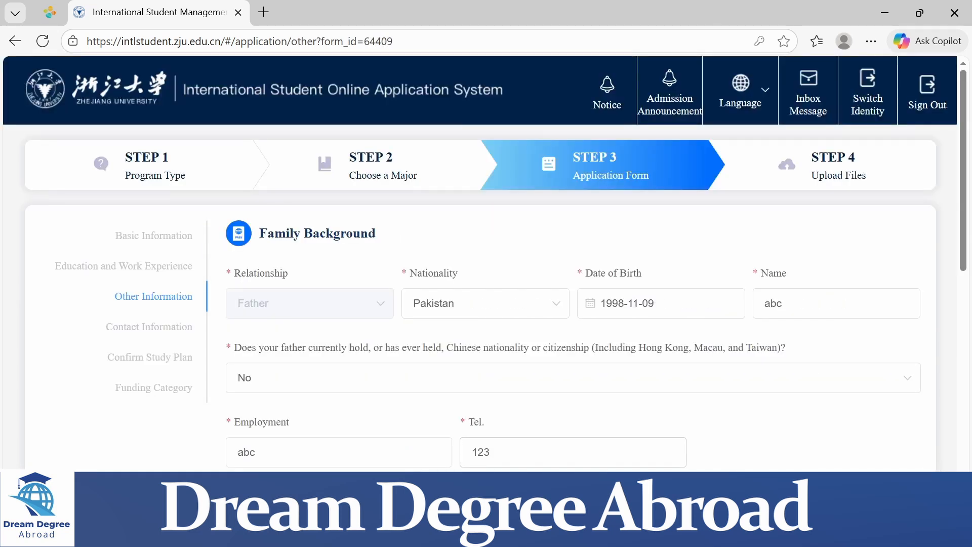
{"action": "key", "text": "alt"}
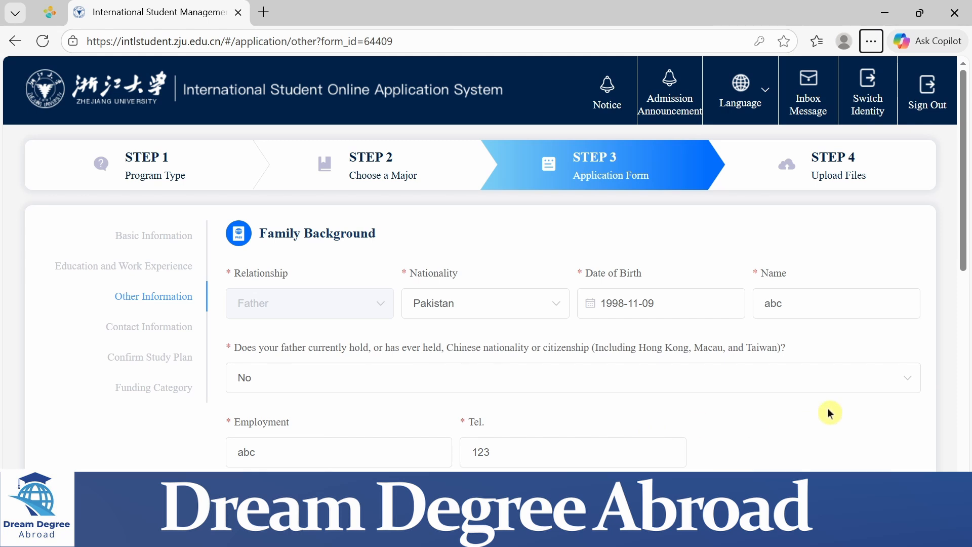
{"action": "key", "text": "alt+f"}
{"action": "key", "text": "Escape"}
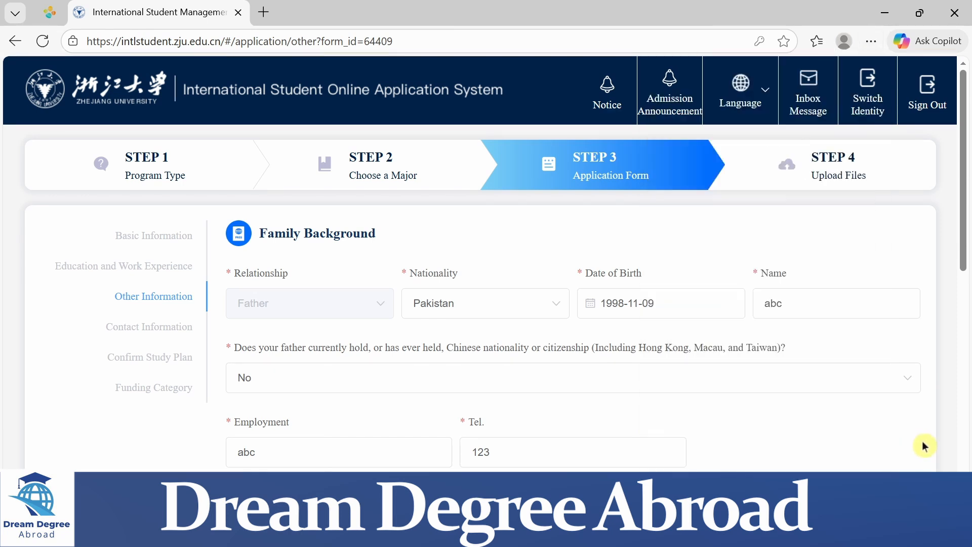
{"action": "key", "text": "ctrl+a"}
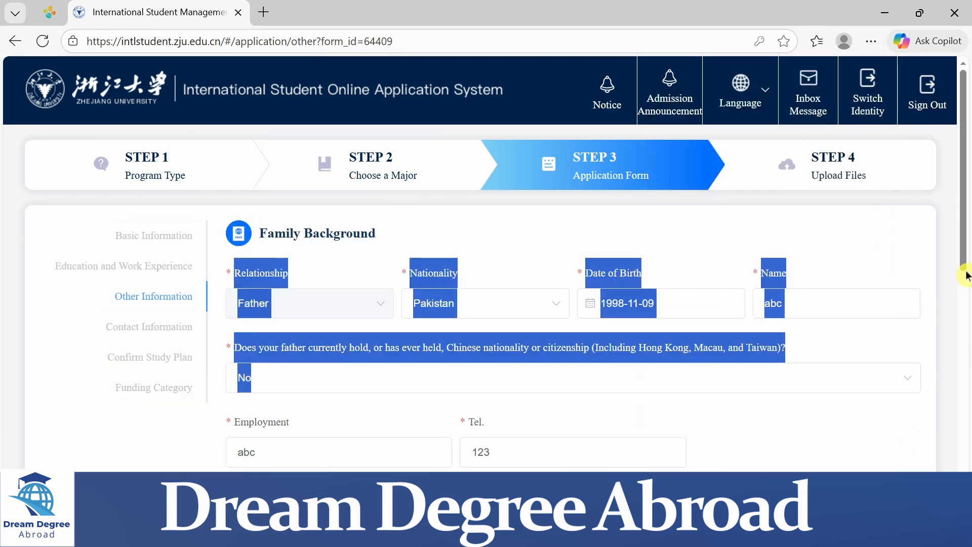
{"action": "left_click", "coordinate": [922, 271]}
{"action": "key", "text": "alt"}
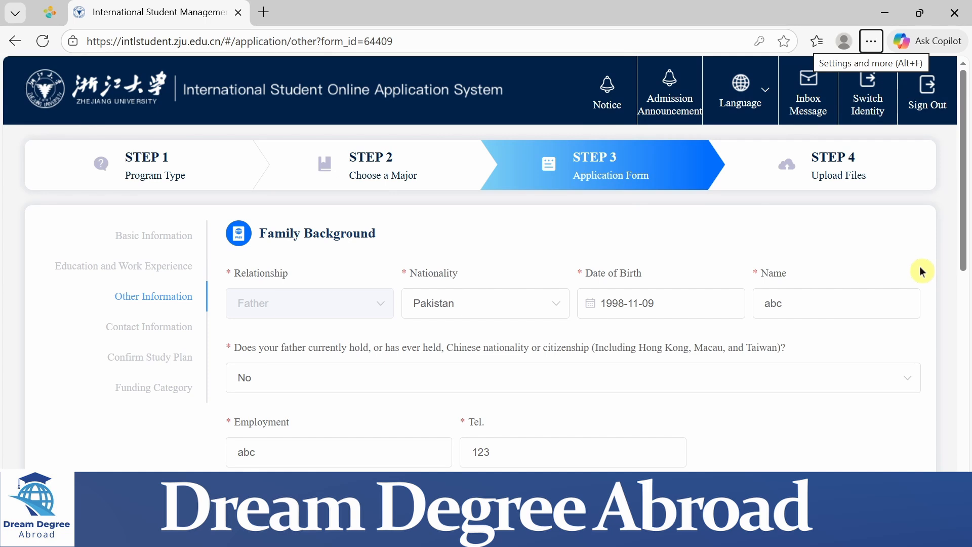
{"action": "key", "text": "Return"}
{"action": "key", "text": "Escape"}
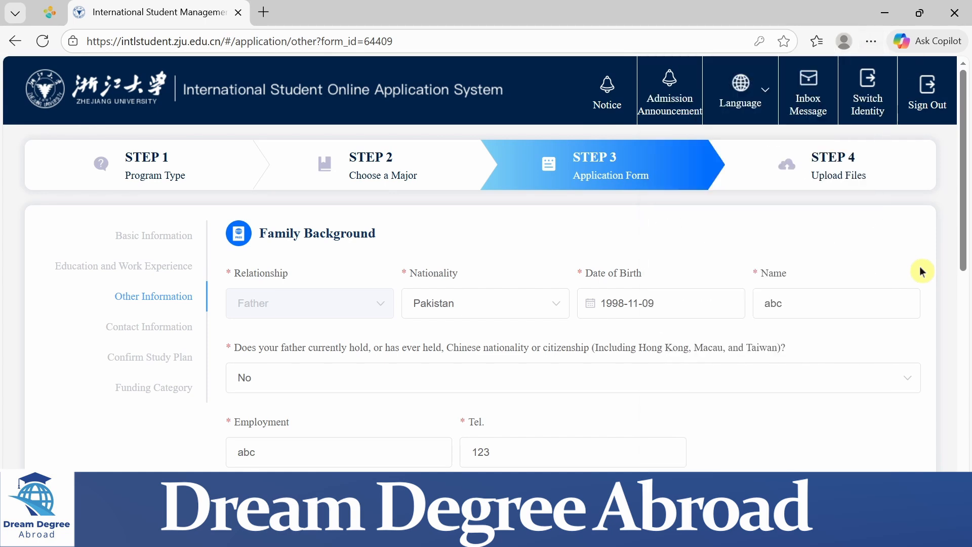
Review the father's and mother's details in the Family Background section, and continue to Contact Information
{"action": "scroll", "coordinate": [919, 272], "scroll_direction": "down", "scroll_amount": 4}
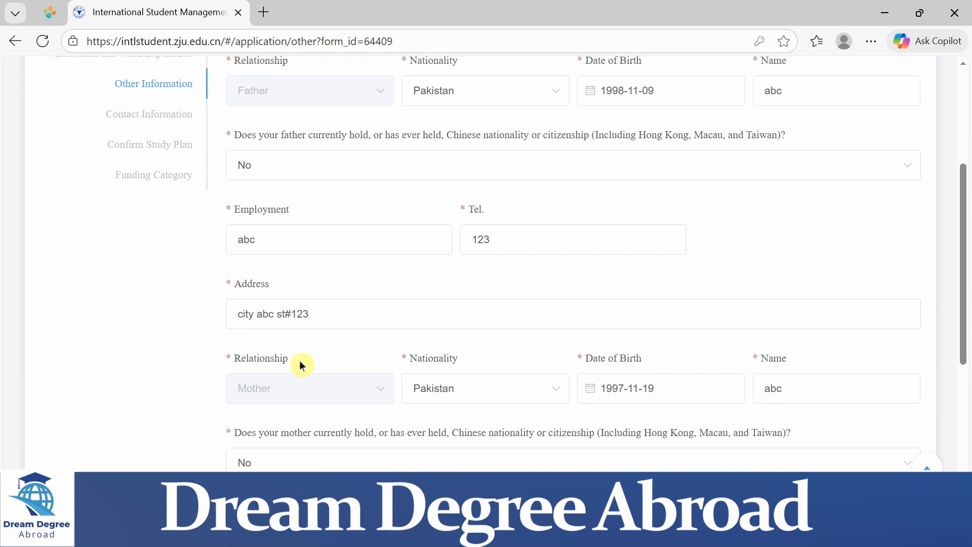
{"action": "scroll", "coordinate": [327, 365], "scroll_direction": "down", "scroll_amount": 3}
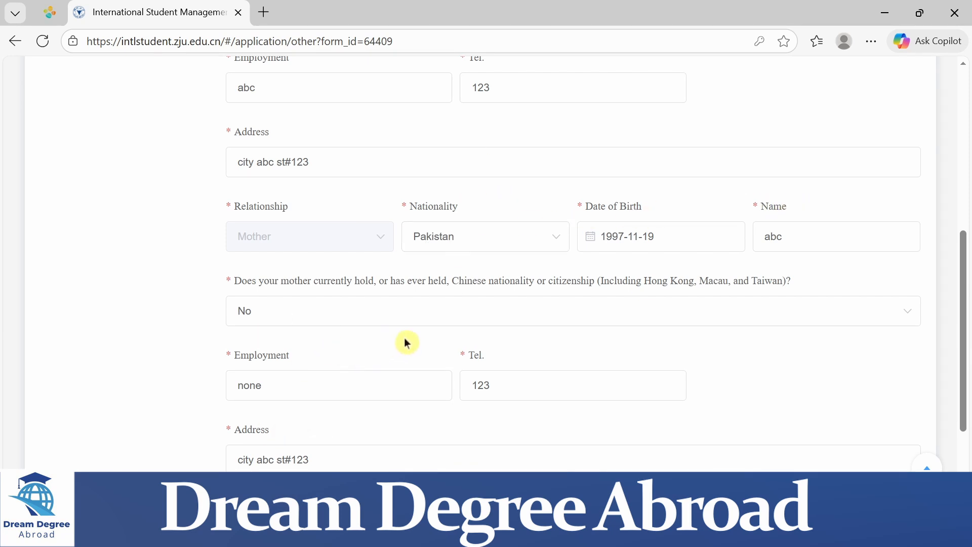
{"action": "scroll", "coordinate": [405, 342], "scroll_direction": "down", "scroll_amount": 3}
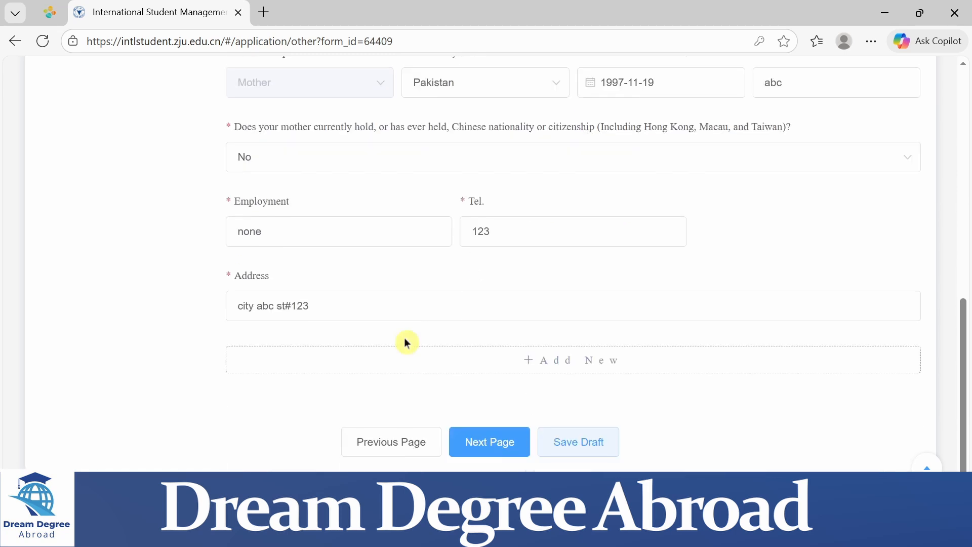
{"action": "left_click", "coordinate": [491, 442]}
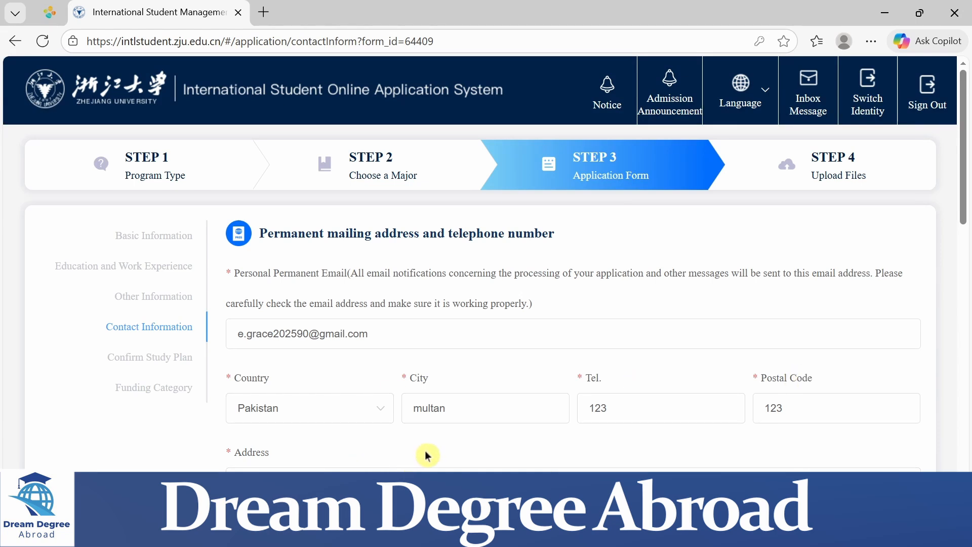
Review the contact, guarantor and recommended agency details, and continue through Confirm Study Plan to Funding Category
{"action": "scroll", "coordinate": [426, 456], "scroll_direction": "down", "scroll_amount": 6}
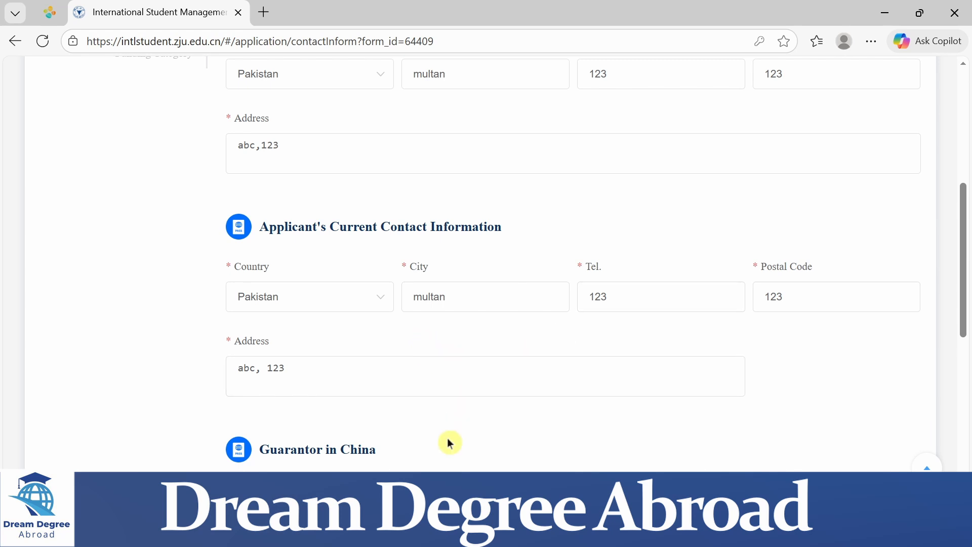
{"action": "scroll", "coordinate": [448, 442], "scroll_direction": "down", "scroll_amount": 3}
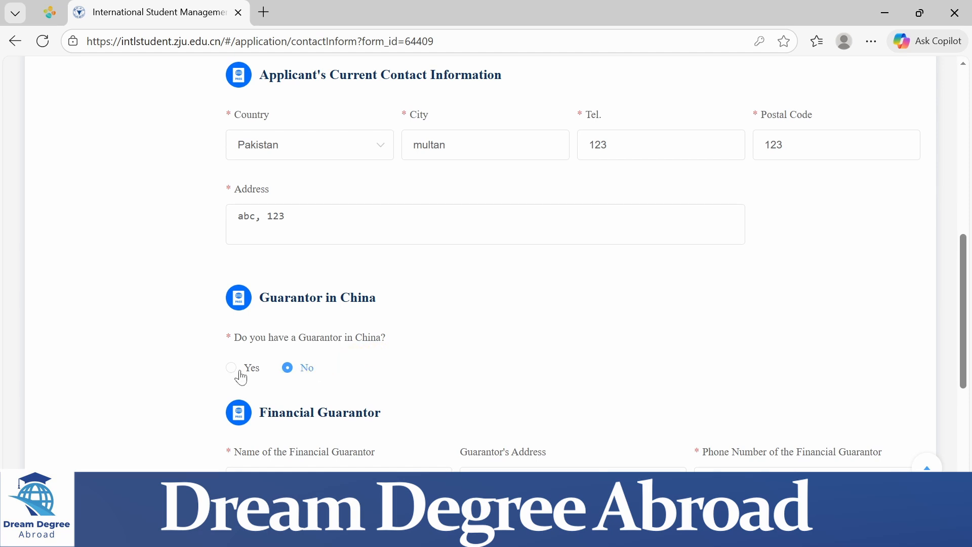
{"action": "scroll", "coordinate": [526, 358], "scroll_direction": "down", "scroll_amount": 1}
{"action": "scroll", "coordinate": [527, 358], "scroll_direction": "down", "scroll_amount": 2}
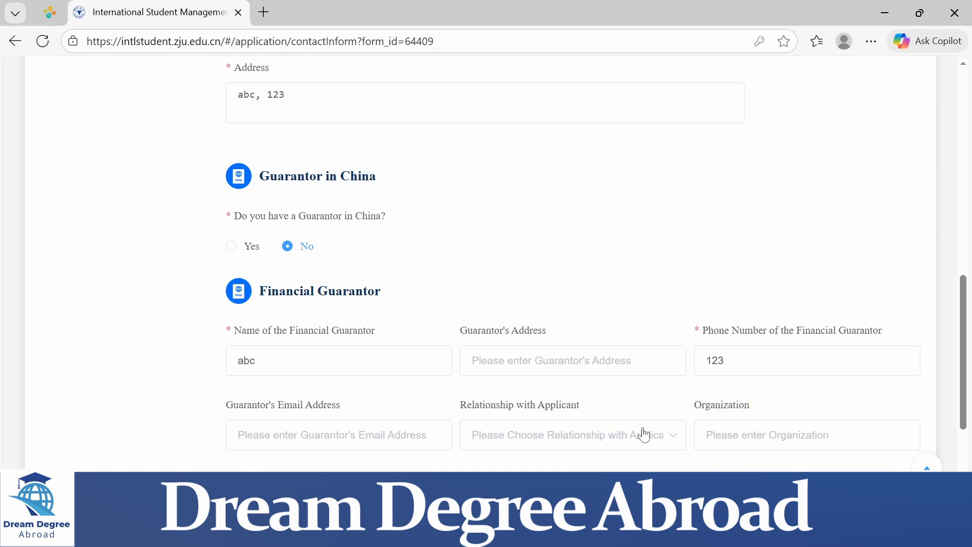
{"action": "scroll", "coordinate": [338, 389], "scroll_direction": "down", "scroll_amount": 4}
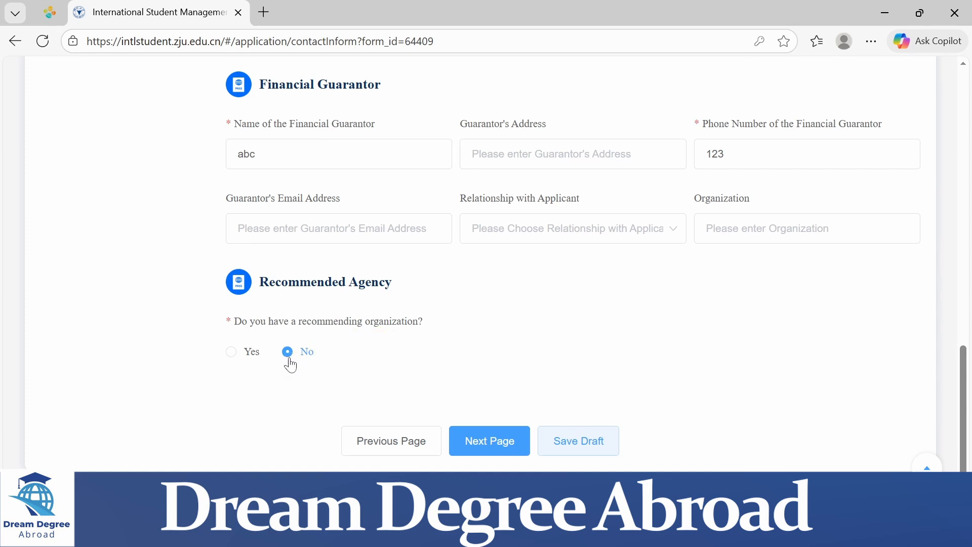
{"action": "left_click", "coordinate": [483, 445]}
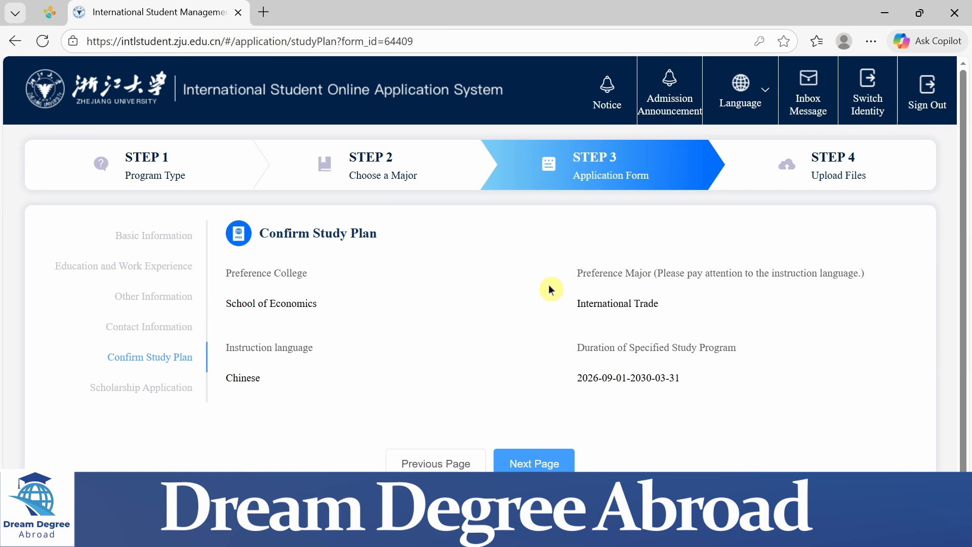
{"action": "key", "text": "alt"}
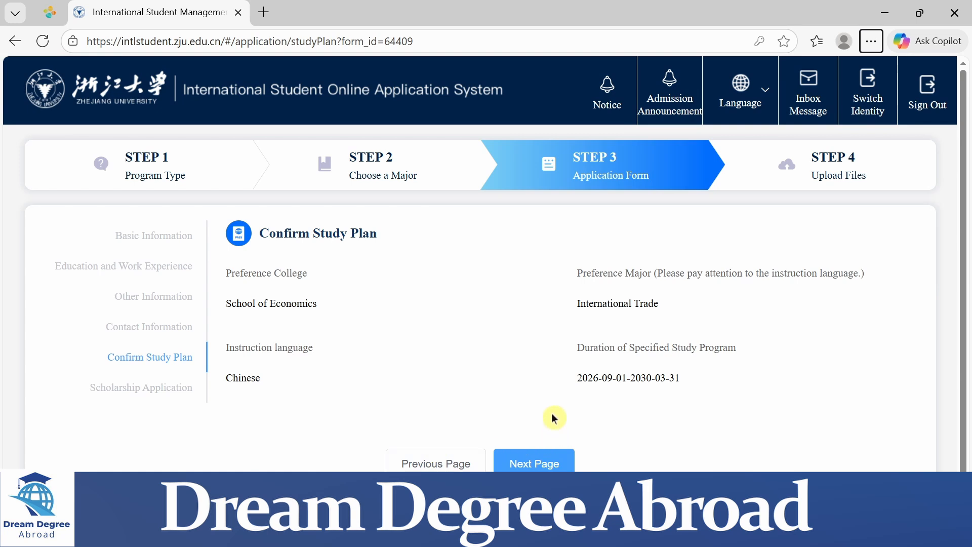
{"action": "left_click", "coordinate": [527, 465]}
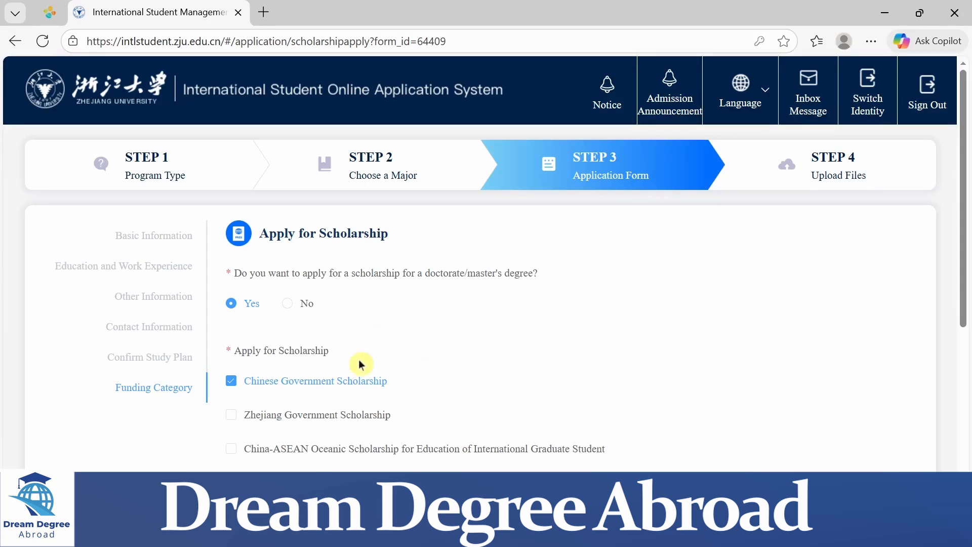
Add Zhejiang Government Scholarship to the scholarships applied for, and continue to Upload Files
{"action": "scroll", "coordinate": [523, 351], "scroll_direction": "down", "scroll_amount": 4}
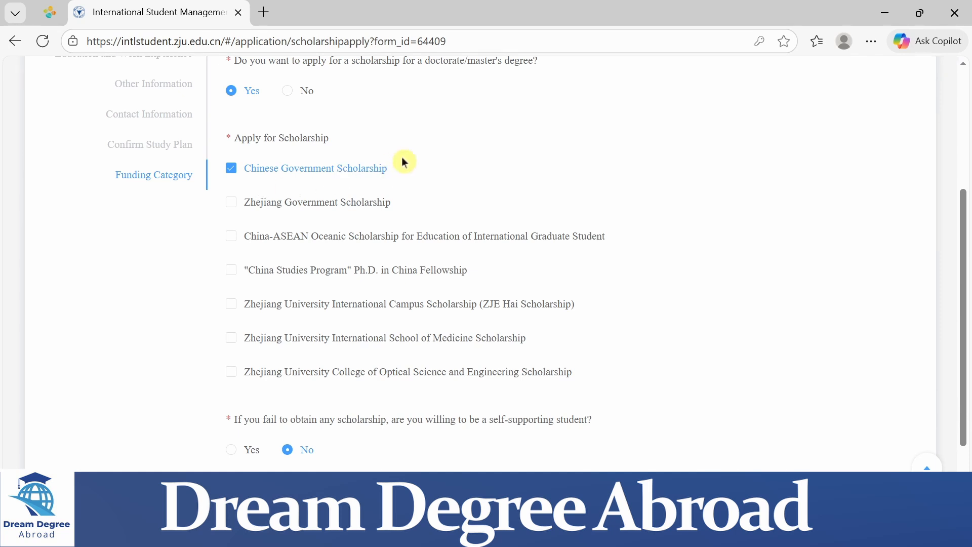
{"action": "left_click", "coordinate": [232, 203]}
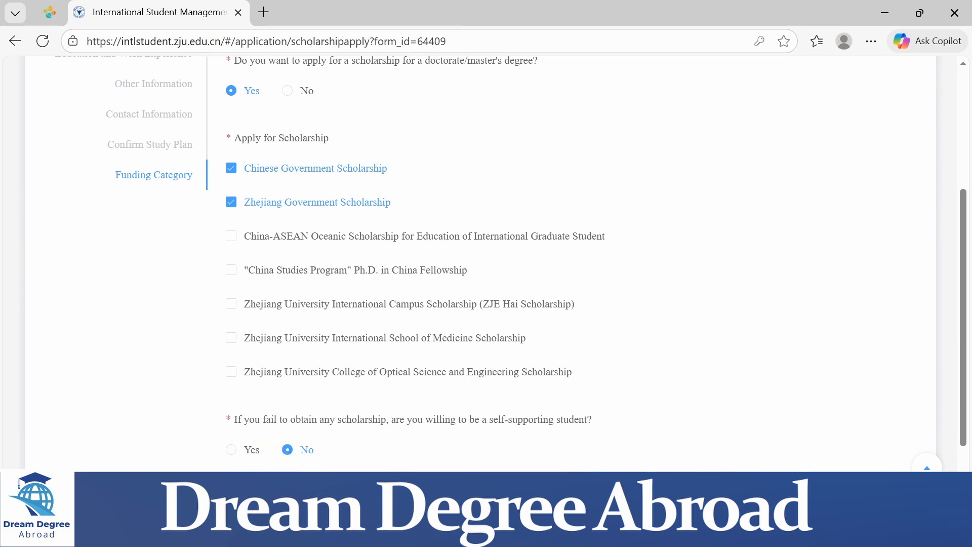
{"action": "scroll", "coordinate": [426, 463], "scroll_direction": "down", "scroll_amount": 2}
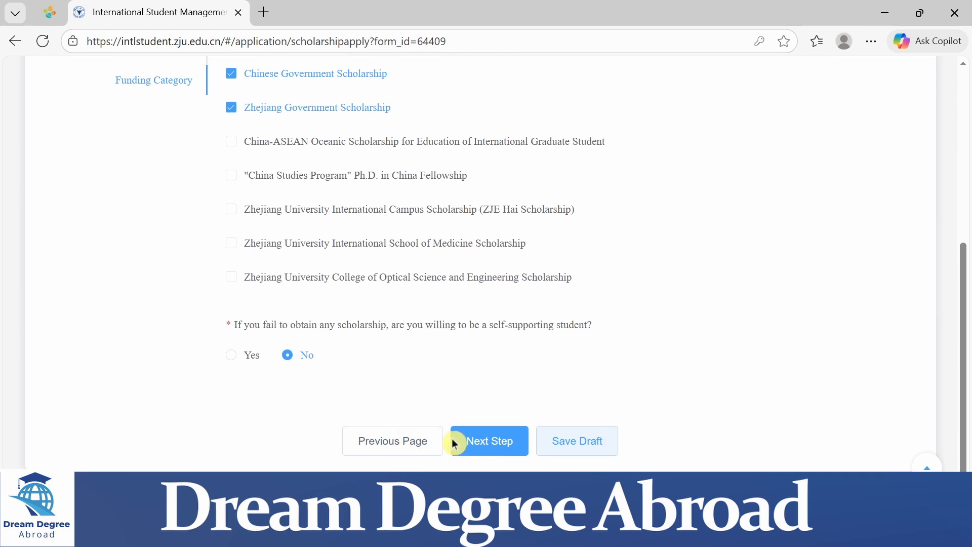
{"action": "left_click", "coordinate": [475, 443]}
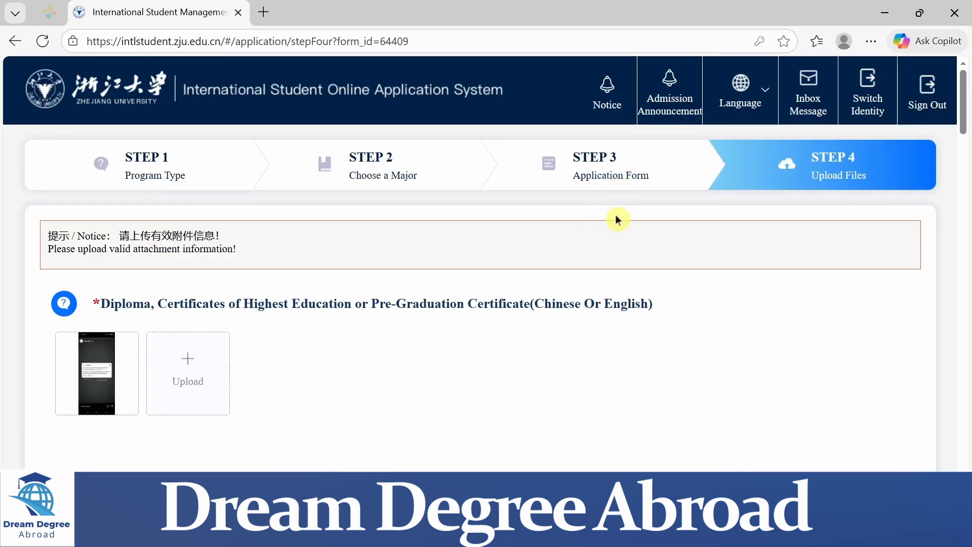
{"action": "key", "text": "alt"}
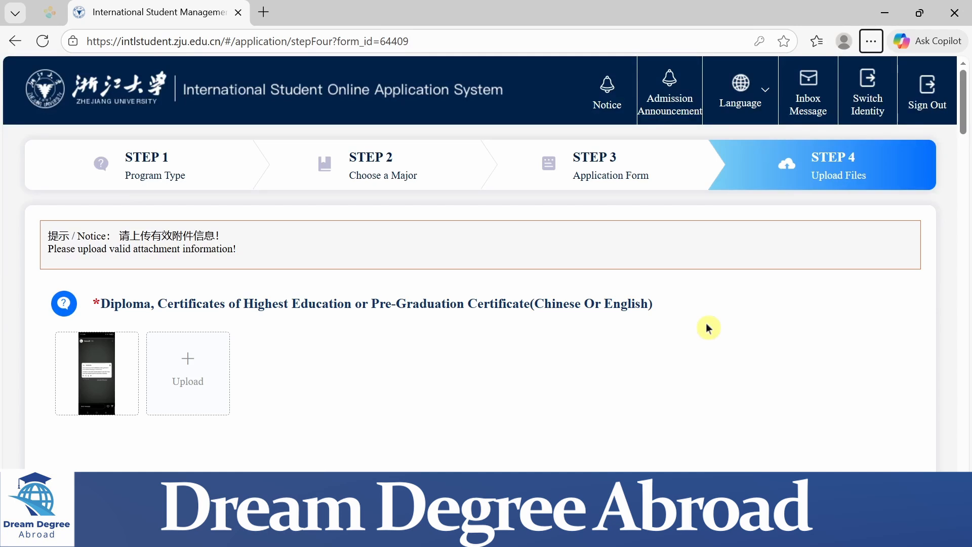
{"action": "key", "text": "space"}
{"action": "left_click", "coordinate": [626, 365]}
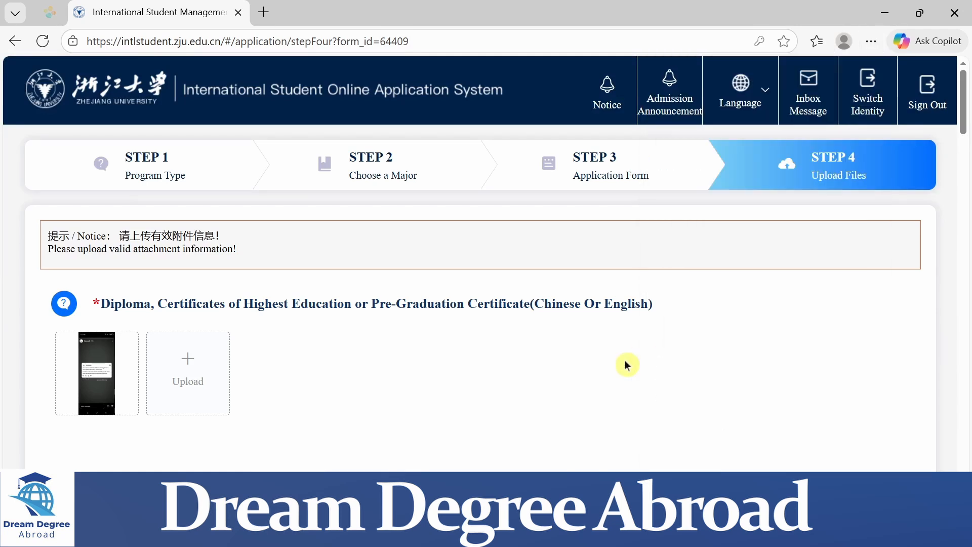
Review the document upload sections from the highest diploma through recommendation letters, certificates and scholarship forms to Other Documents
{"action": "scroll", "coordinate": [626, 364], "scroll_direction": "down", "scroll_amount": 4}
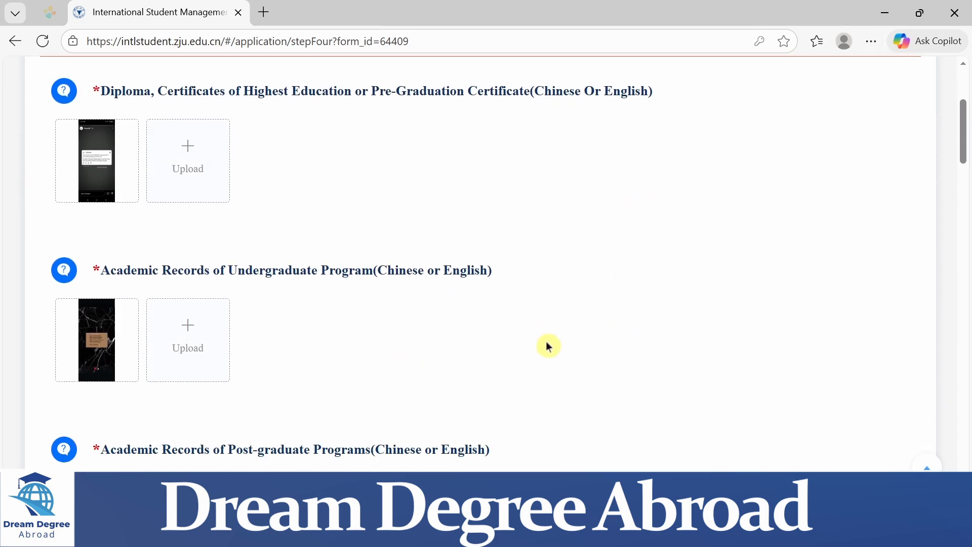
{"action": "scroll", "coordinate": [546, 346], "scroll_direction": "down", "scroll_amount": 3}
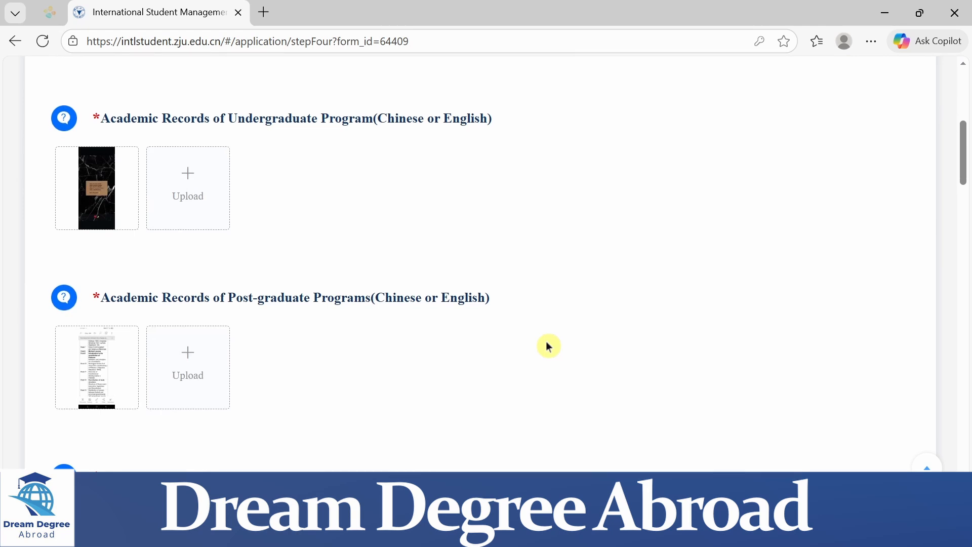
{"action": "scroll", "coordinate": [548, 347], "scroll_direction": "down", "scroll_amount": 4}
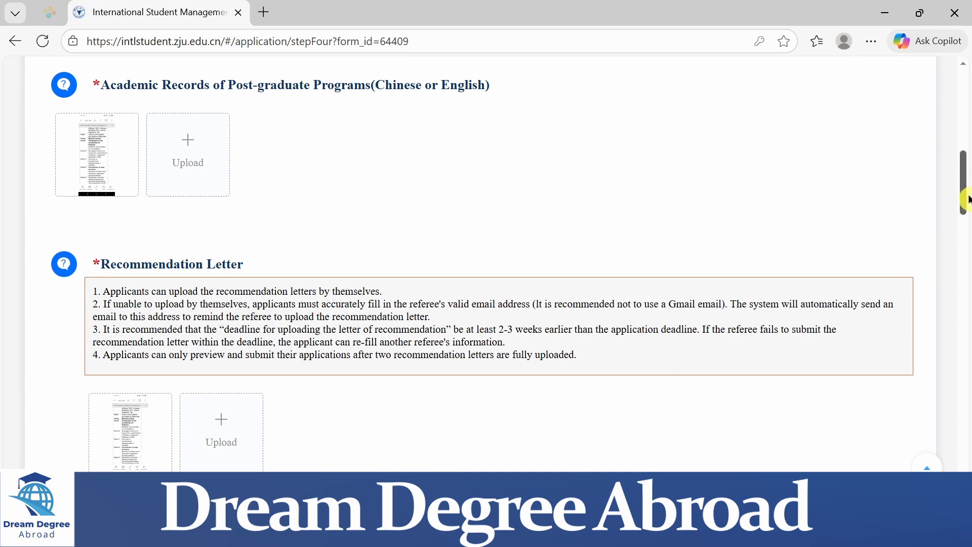
{"action": "left_click_drag", "start_coordinate": [966, 199], "coordinate": [966, 269]}
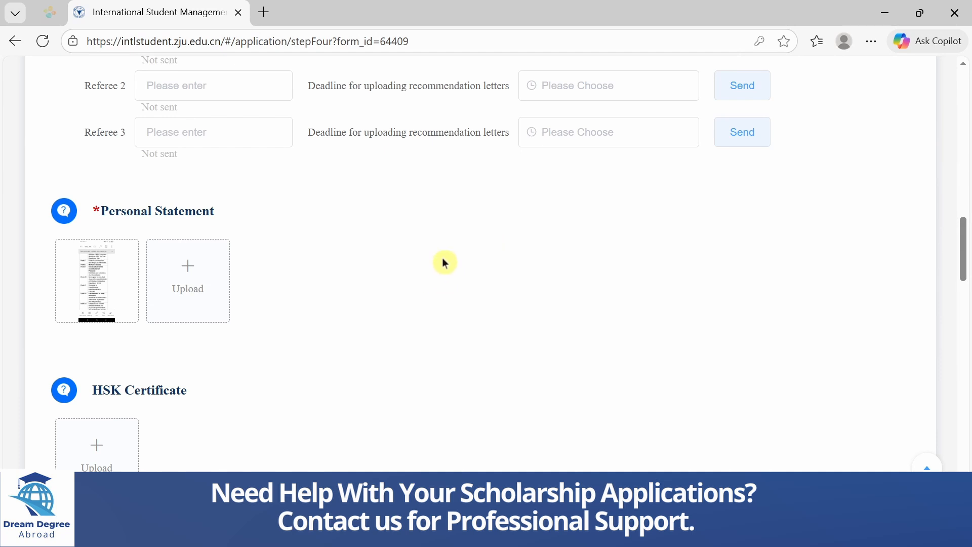
{"action": "scroll", "coordinate": [450, 314], "scroll_direction": "down", "scroll_amount": 5}
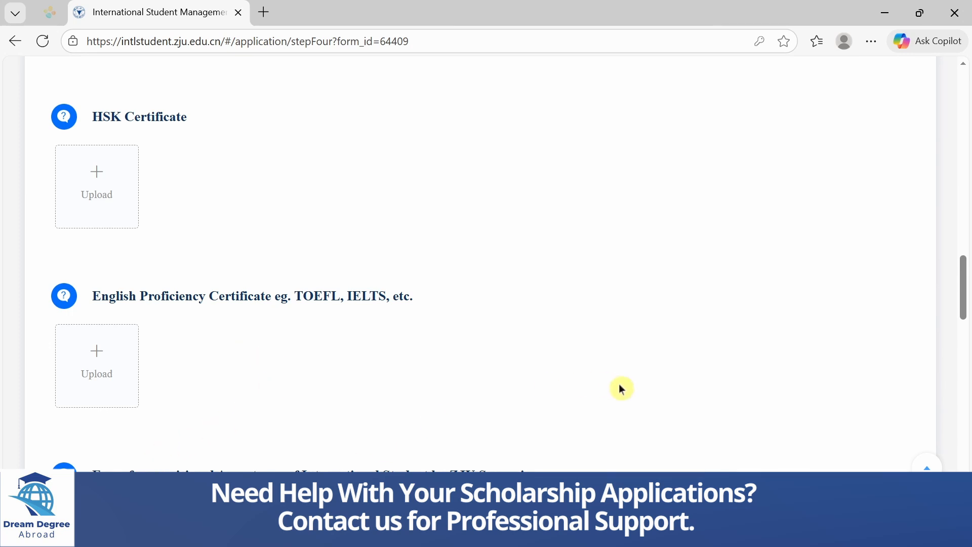
{"action": "scroll", "coordinate": [622, 387], "scroll_direction": "down", "scroll_amount": 5}
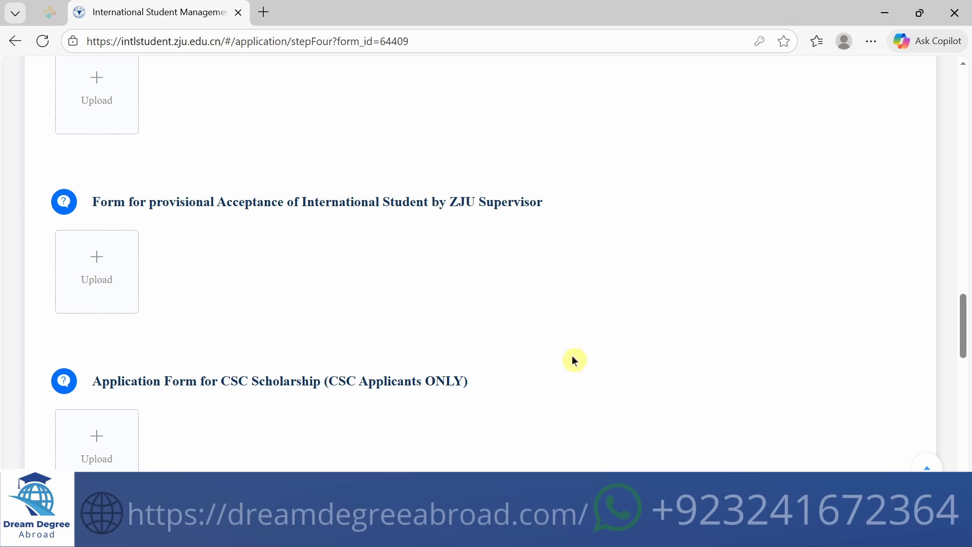
{"action": "scroll", "coordinate": [574, 359], "scroll_direction": "down", "scroll_amount": 1}
{"action": "scroll", "coordinate": [576, 360], "scroll_direction": "down", "scroll_amount": 5}
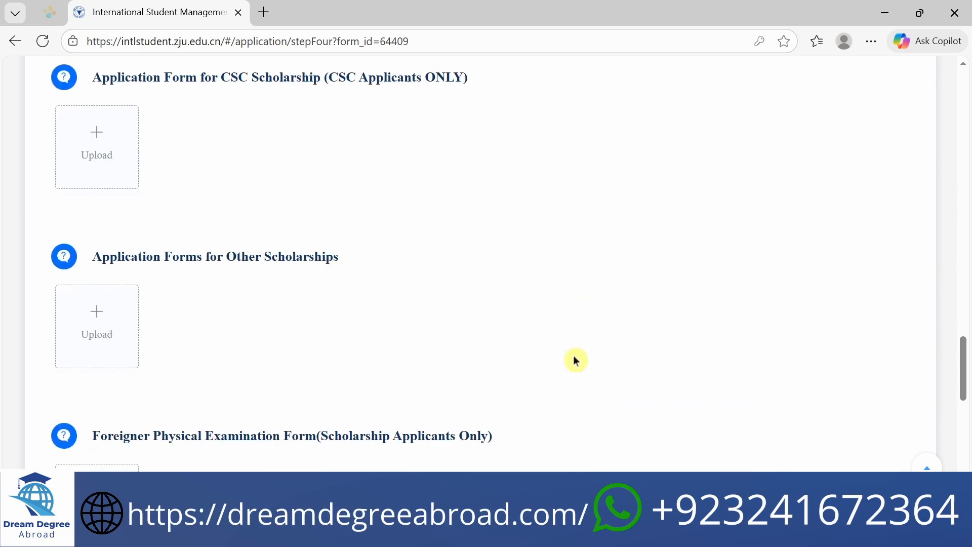
{"action": "scroll", "coordinate": [575, 360], "scroll_direction": "down", "scroll_amount": 1}
{"action": "scroll", "coordinate": [575, 360], "scroll_direction": "down", "scroll_amount": 9}
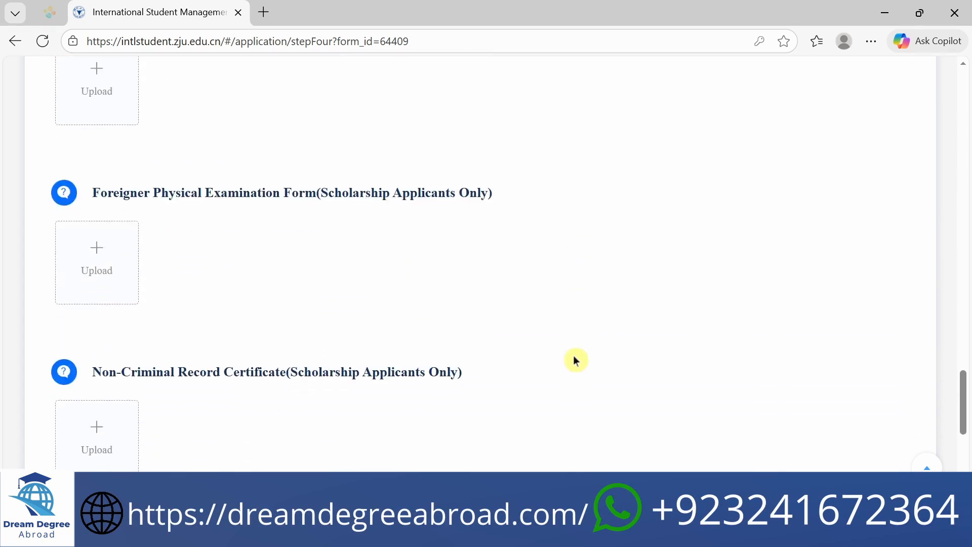
{"action": "scroll", "coordinate": [575, 360], "scroll_direction": "down", "scroll_amount": 4}
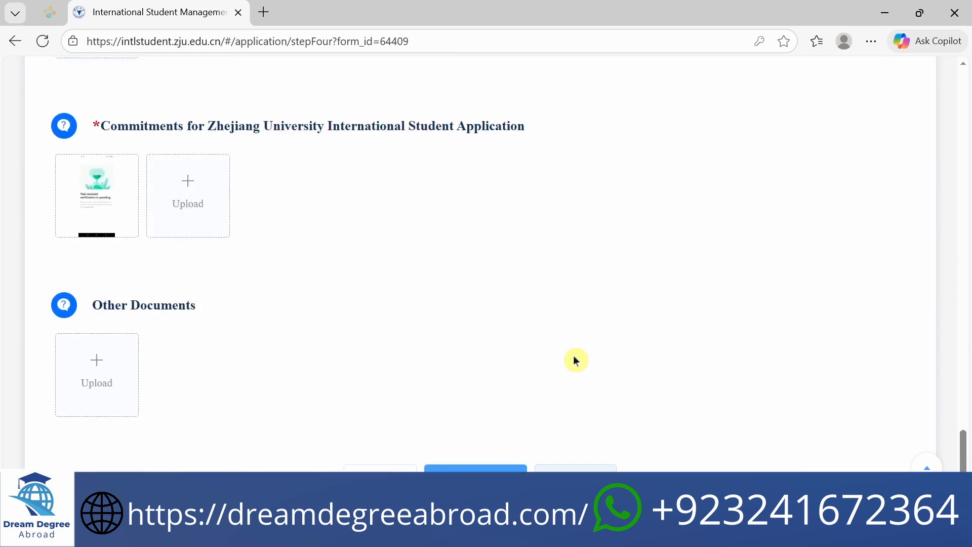
Try to proceed from Upload Files, and recheck the recommendation letter section and the upload sections before it
{"action": "key", "text": "alt"}
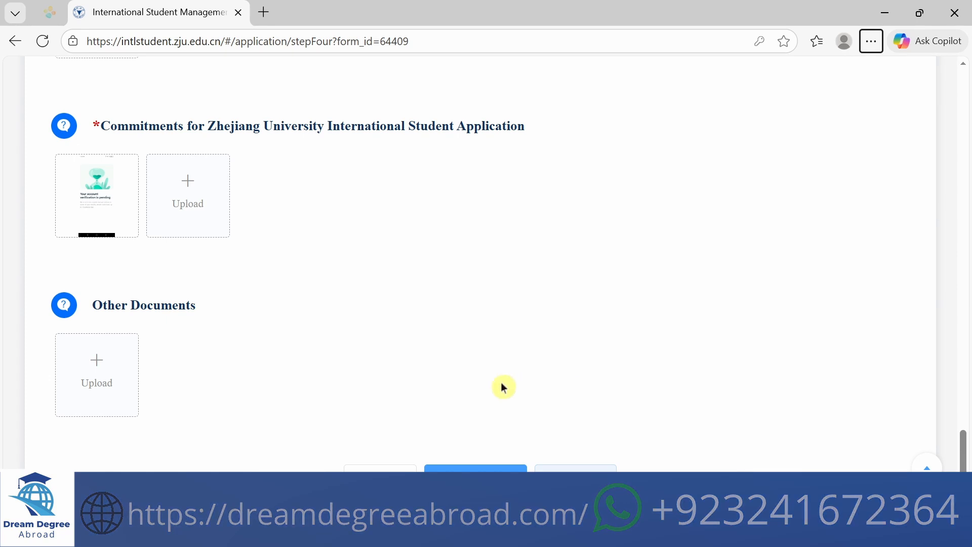
{"action": "left_click", "coordinate": [487, 468]}
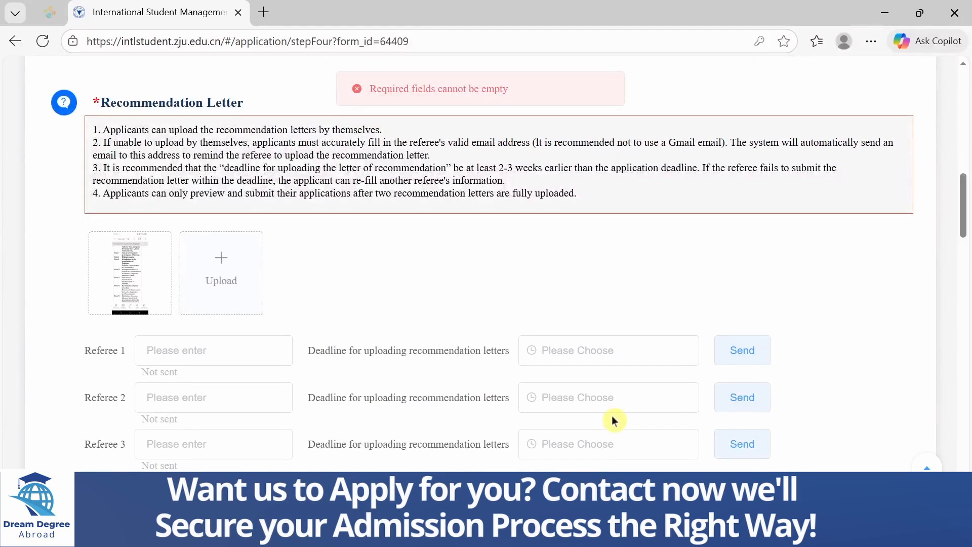
{"action": "key", "text": "alt"}
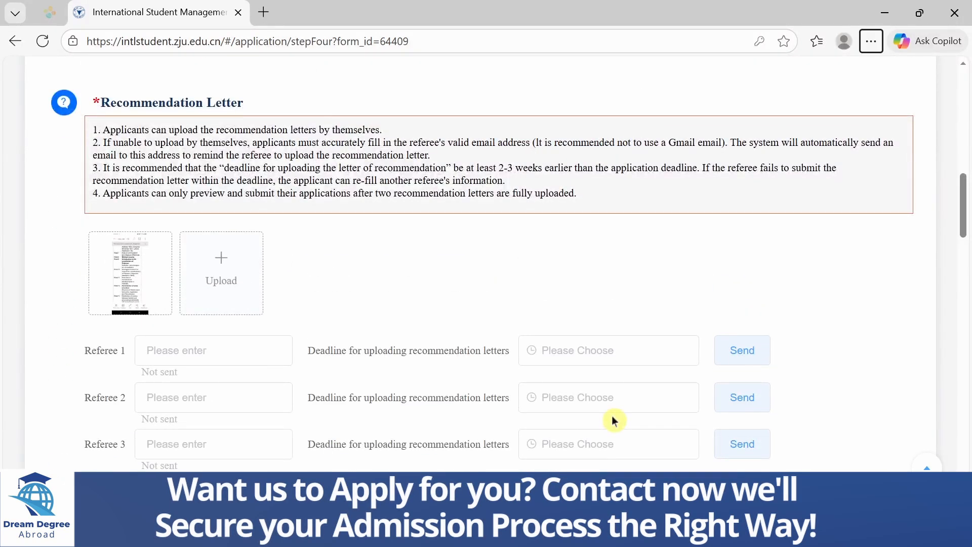
{"action": "scroll", "coordinate": [623, 311], "scroll_direction": "up", "scroll_amount": 1}
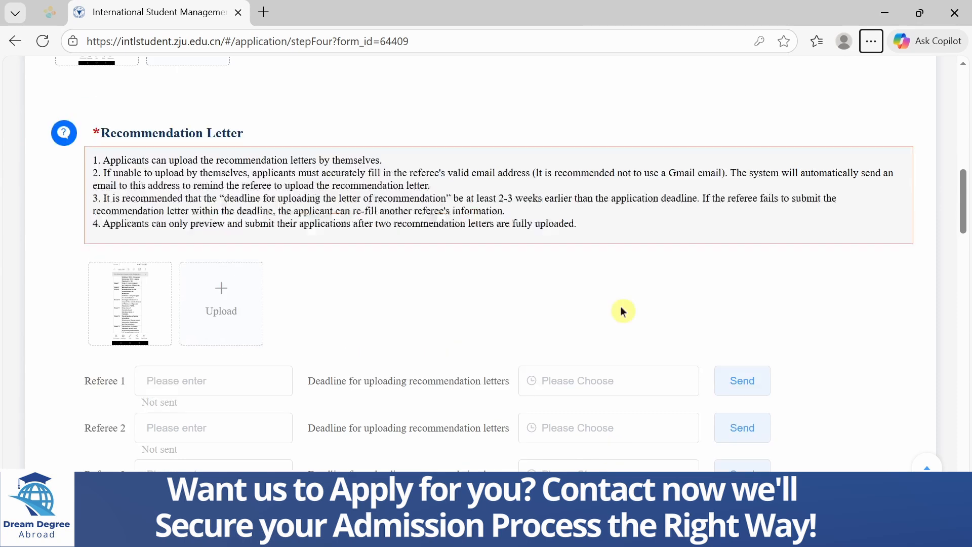
{"action": "key", "text": "alt+f"}
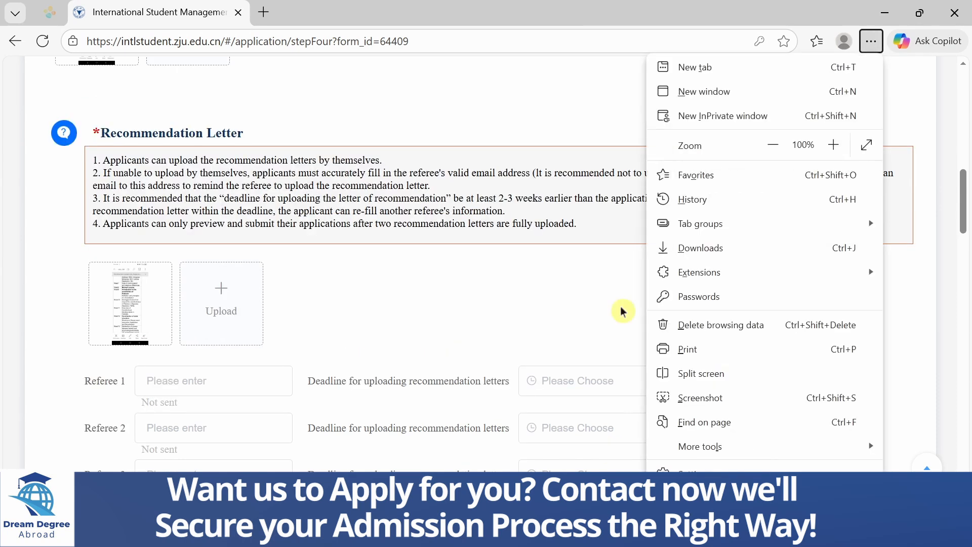
{"action": "left_click", "coordinate": [528, 298]}
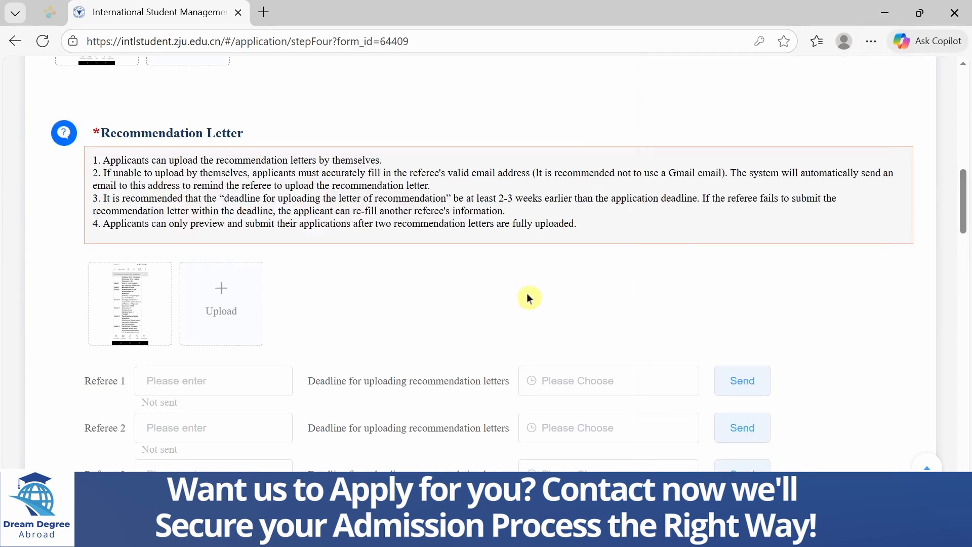
{"action": "scroll", "coordinate": [528, 297], "scroll_direction": "up", "scroll_amount": 3}
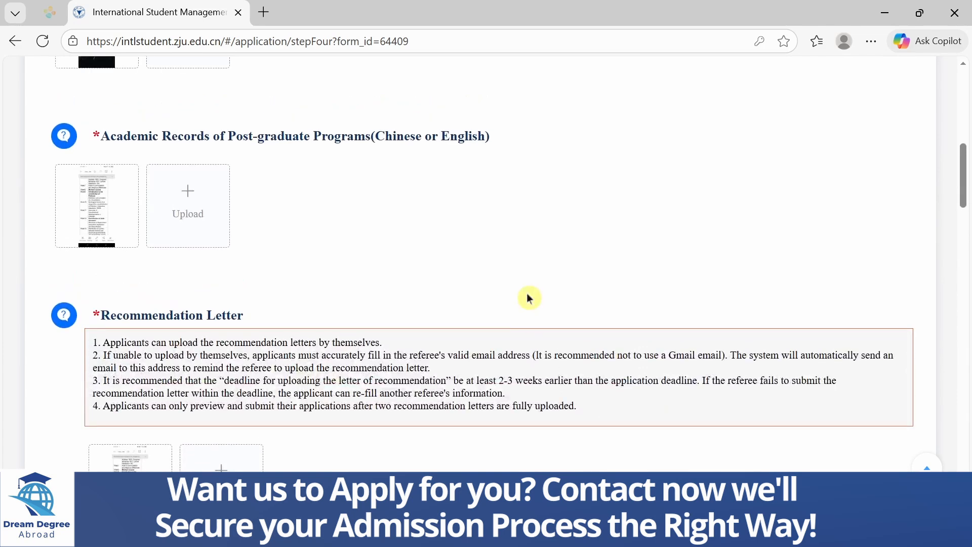
{"action": "scroll", "coordinate": [528, 298], "scroll_direction": "up", "scroll_amount": 10}
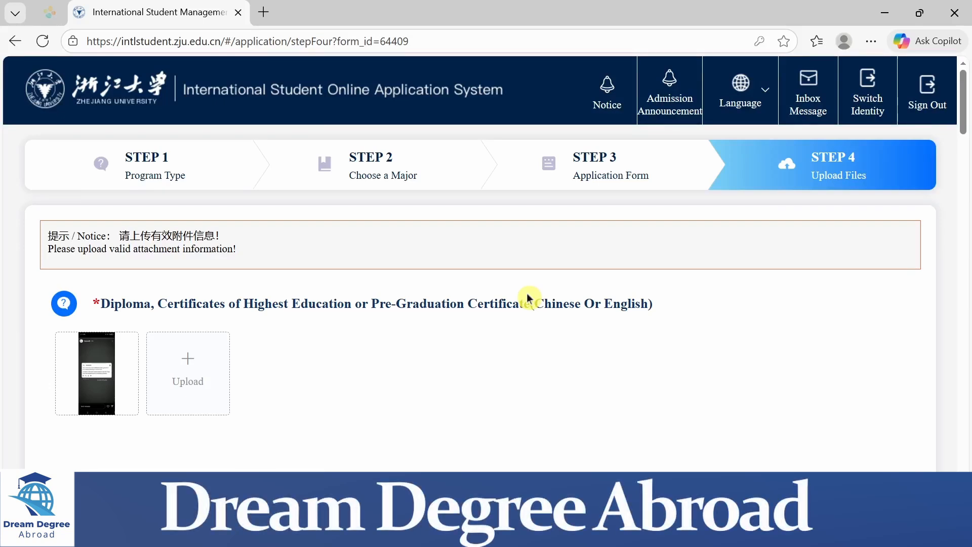
{"action": "key", "text": "alt"}
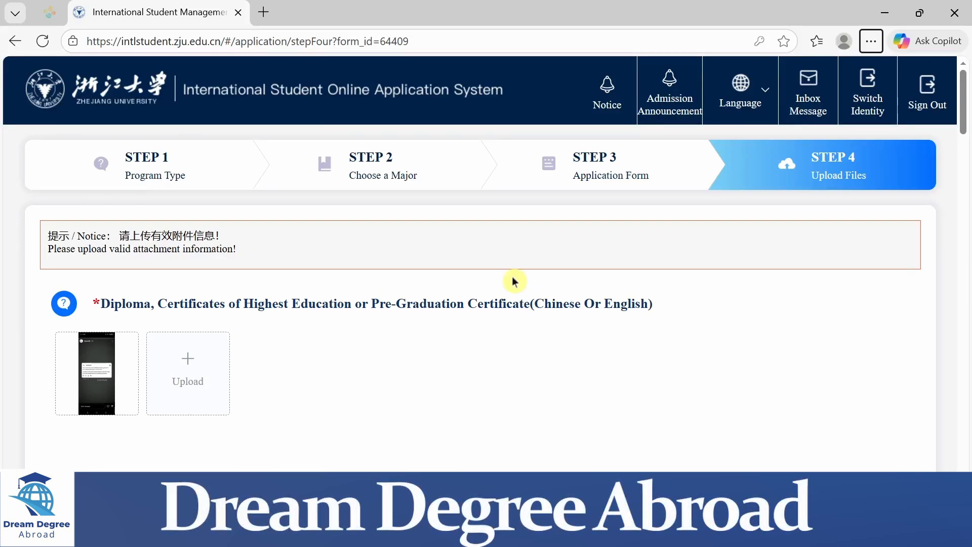